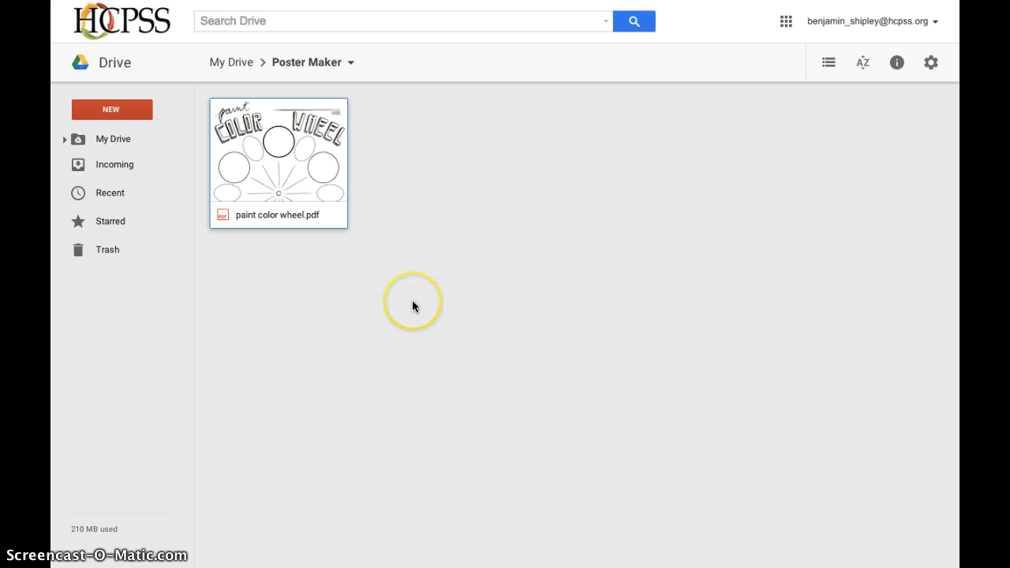
Create a new Google Slides presentation in the Poster Maker folder with the Simple Light theme
left_click(105, 114)
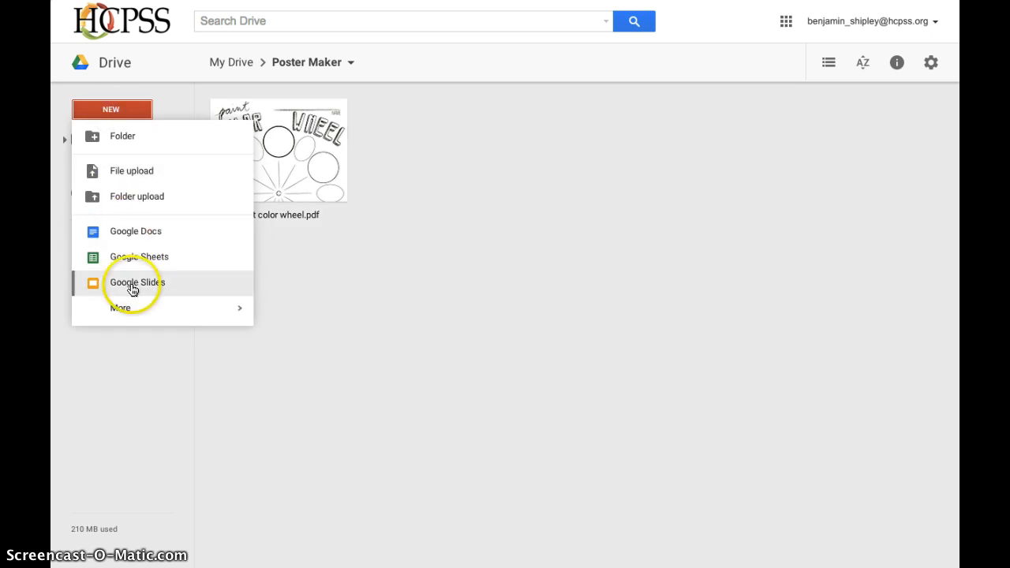
left_click(133, 286)
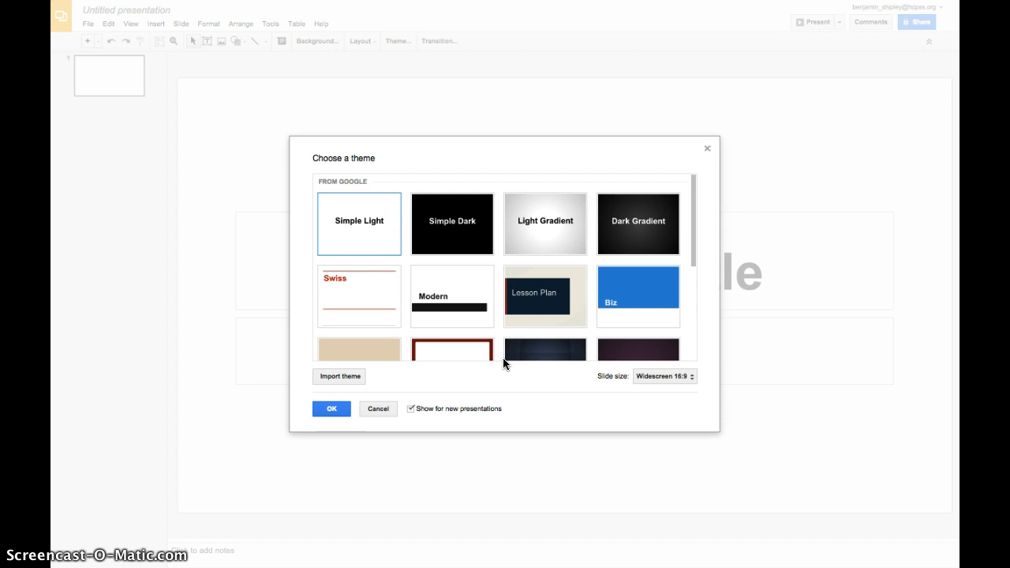
left_click(519, 404)
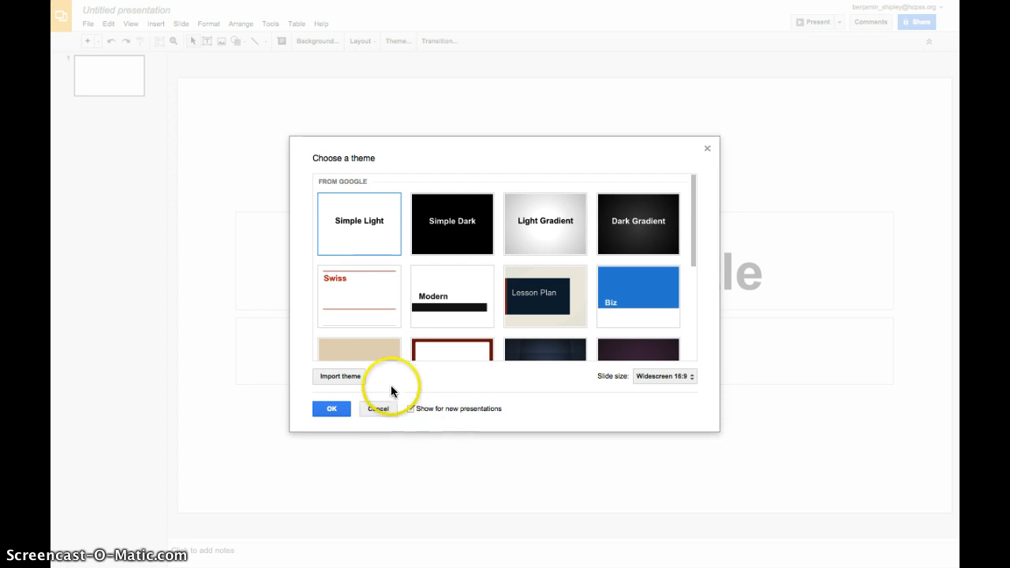
left_click(327, 412)
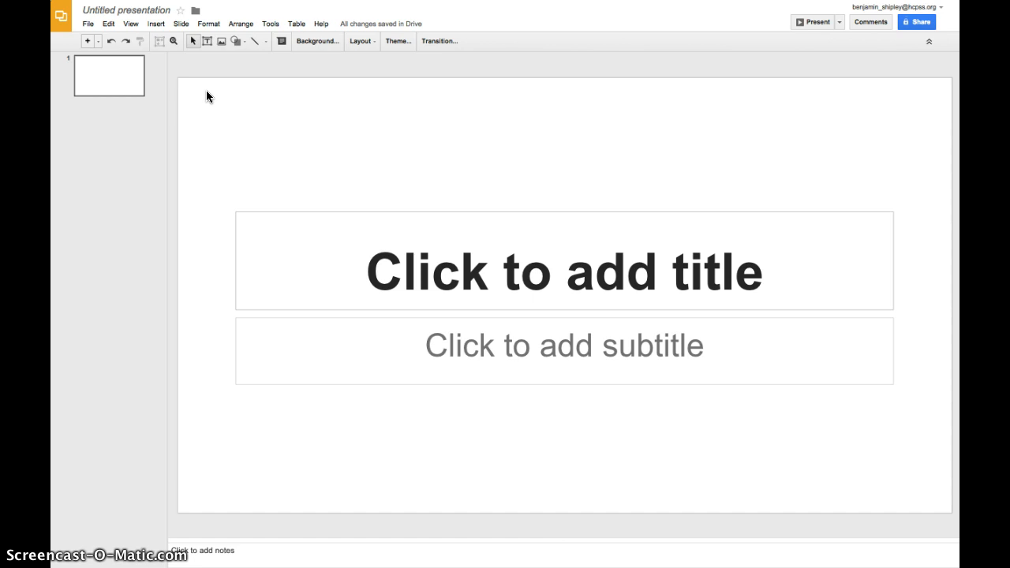
Rename the presentation as Talk To The Text
left_click(134, 11)
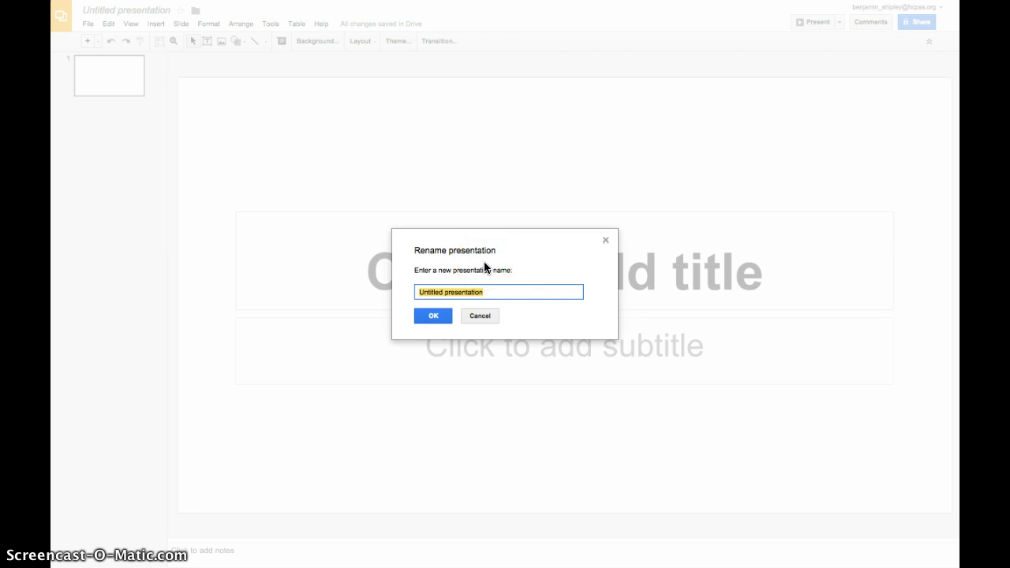
type("Talk To The Text")
left_click(436, 319)
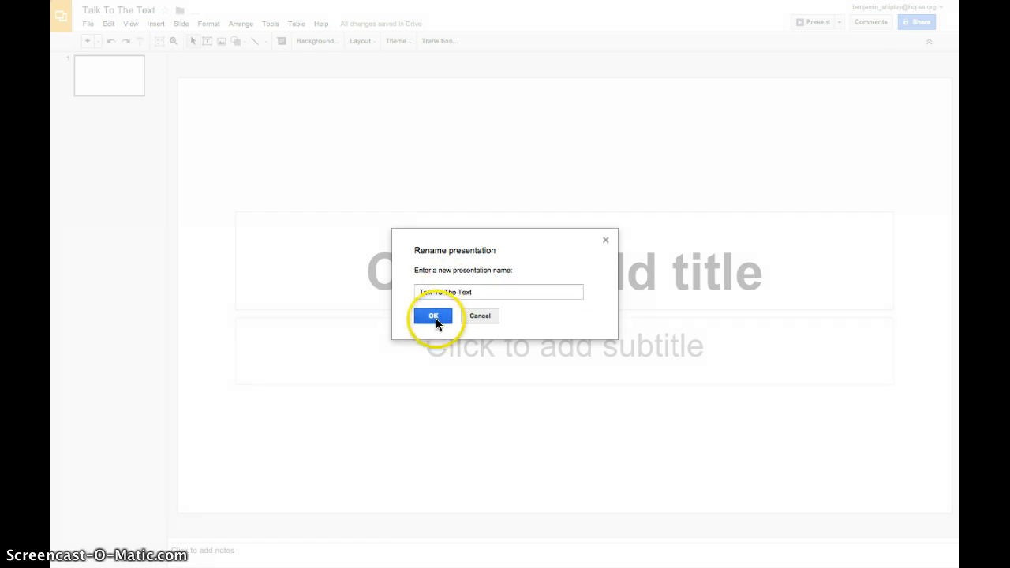
Set the page size to a custom 12 × 18 inches
left_click(86, 24)
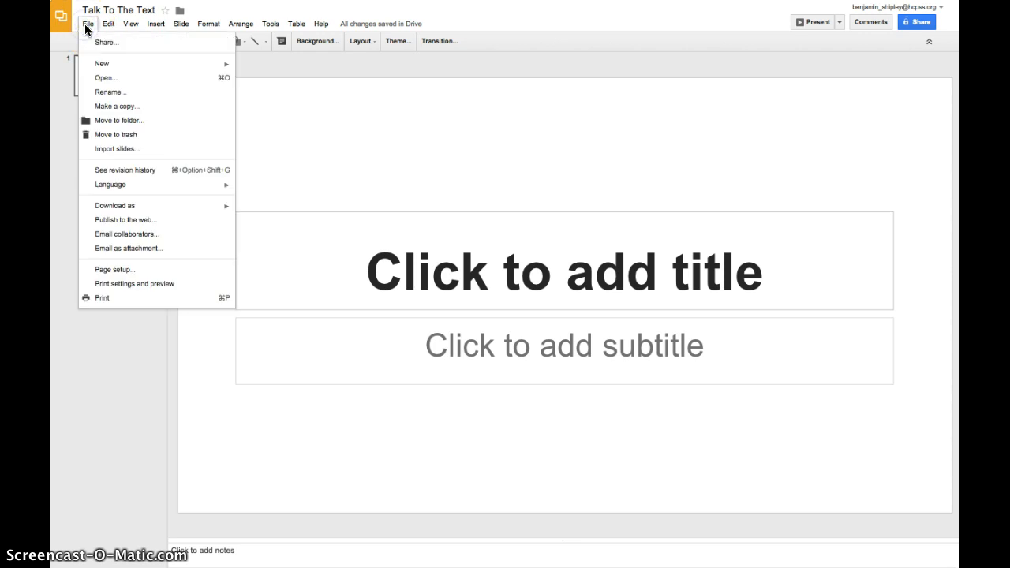
left_click(127, 272)
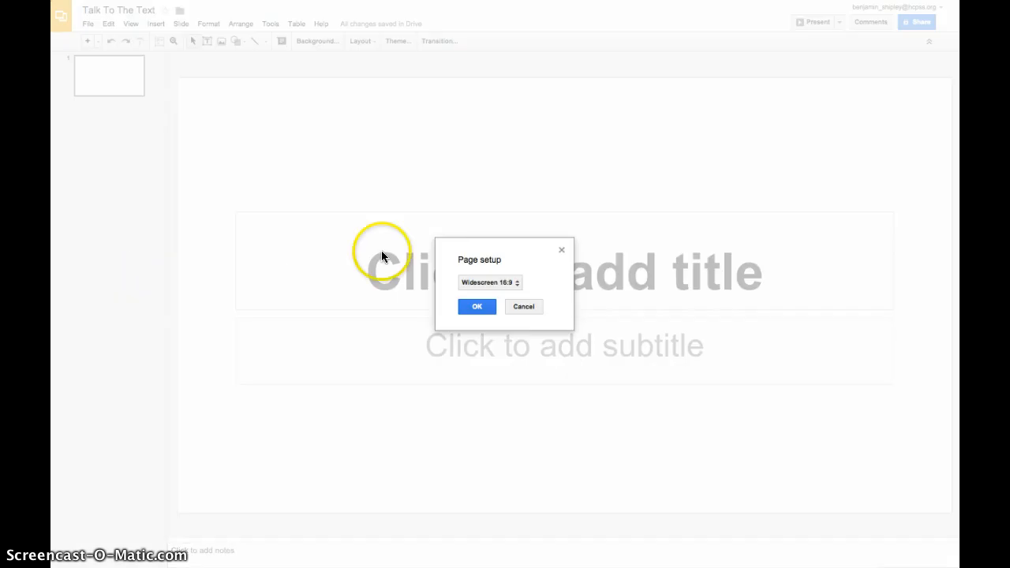
left_click(517, 283)
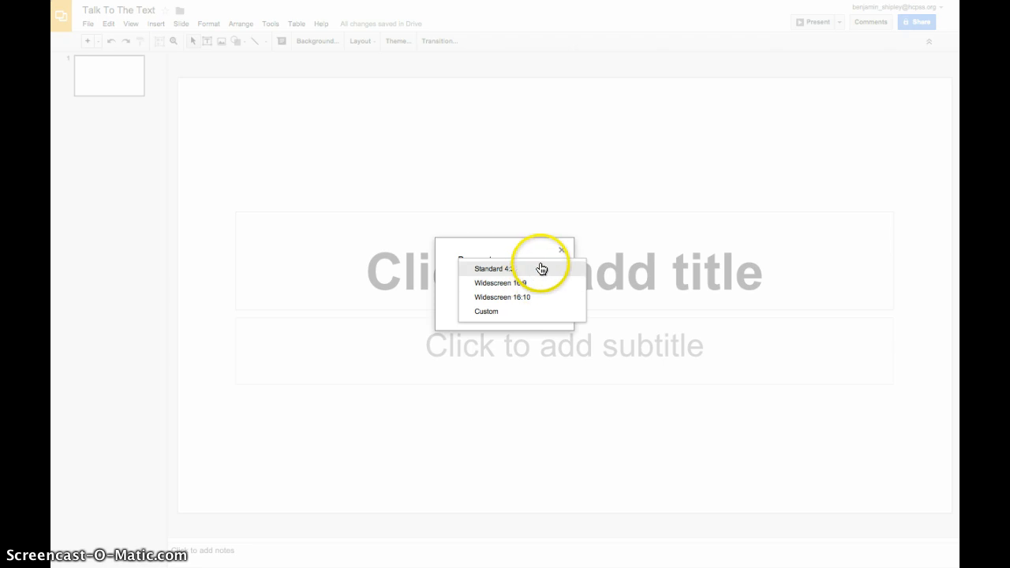
left_click(496, 312)
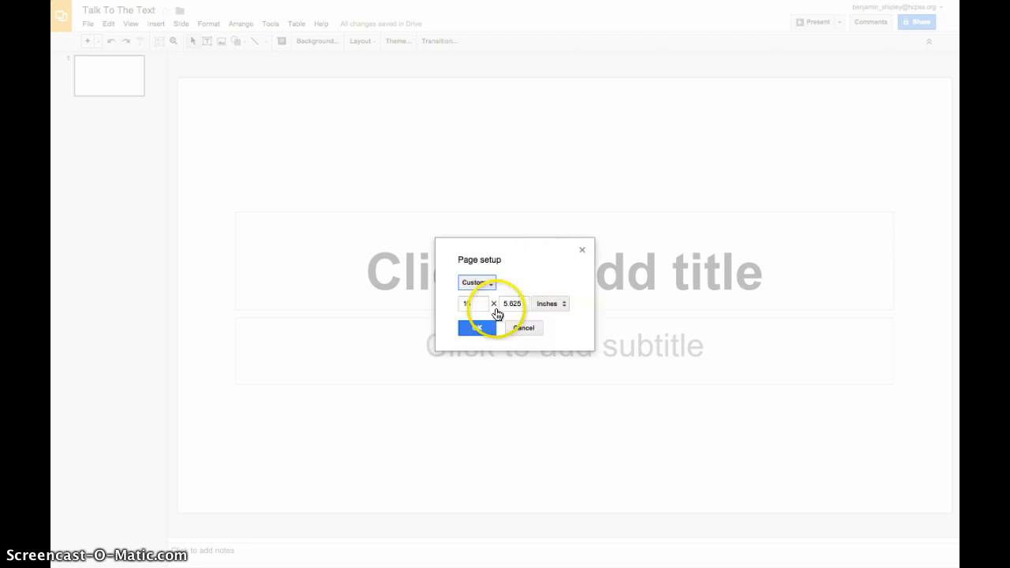
left_click_drag(475, 304, 447, 303)
type("1")
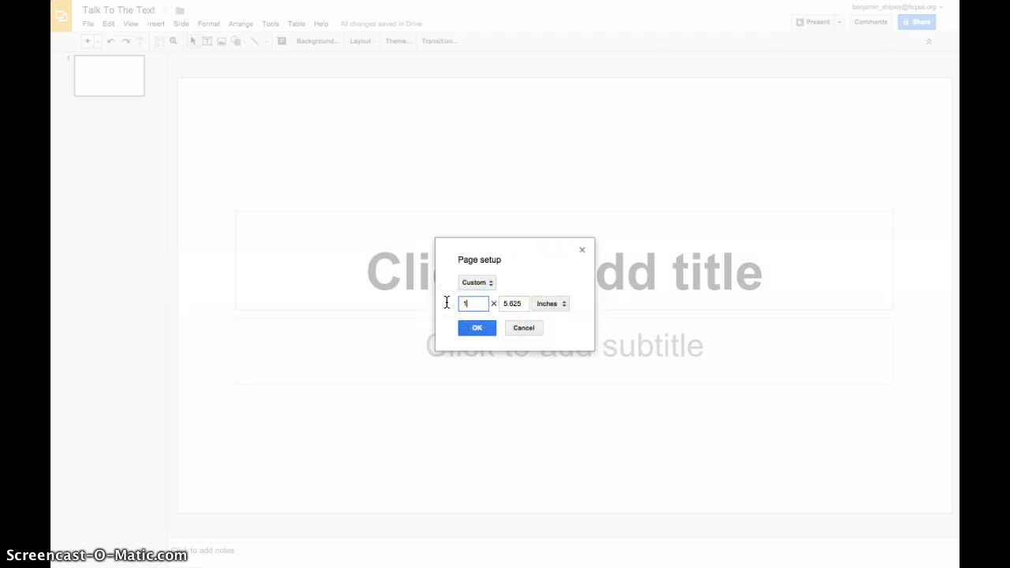
type("2")
key("Tab")
type("18")
left_click(490, 331)
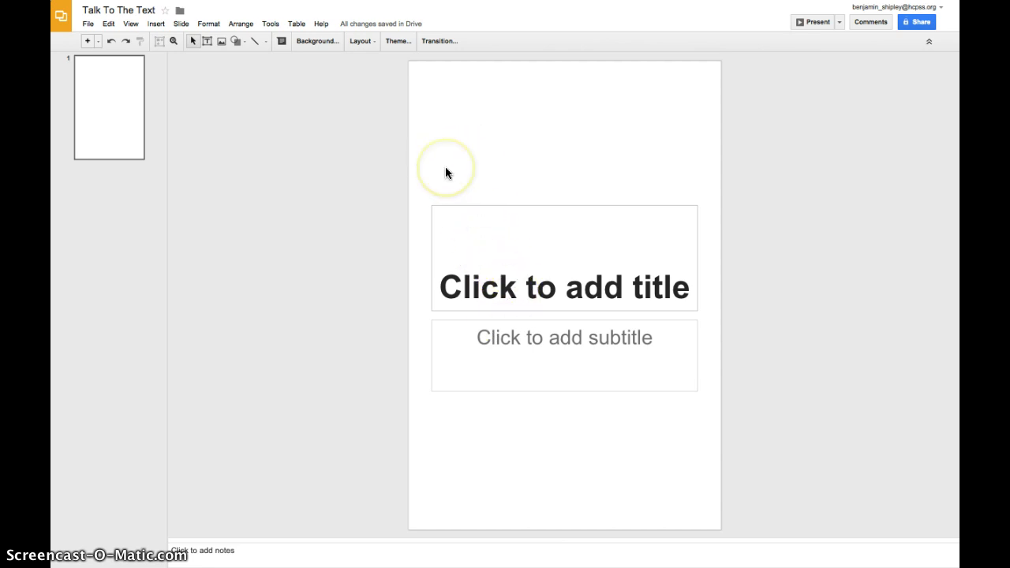
Delete the title and subtitle placeholders from the slide so the poster page is blank
left_click_drag(446, 171, 630, 429)
key("Delete")
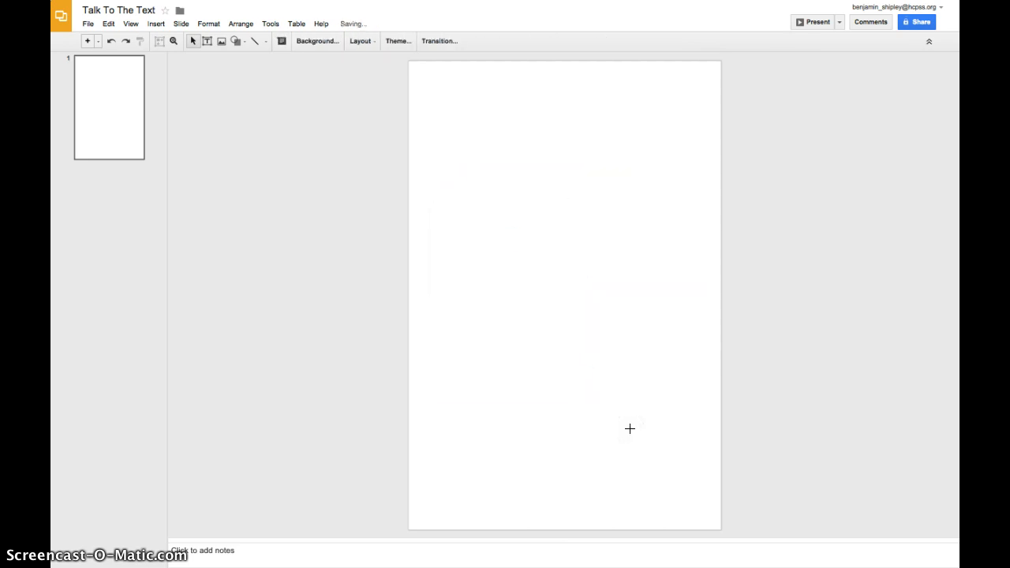
left_click(368, 236)
left_click(356, 178)
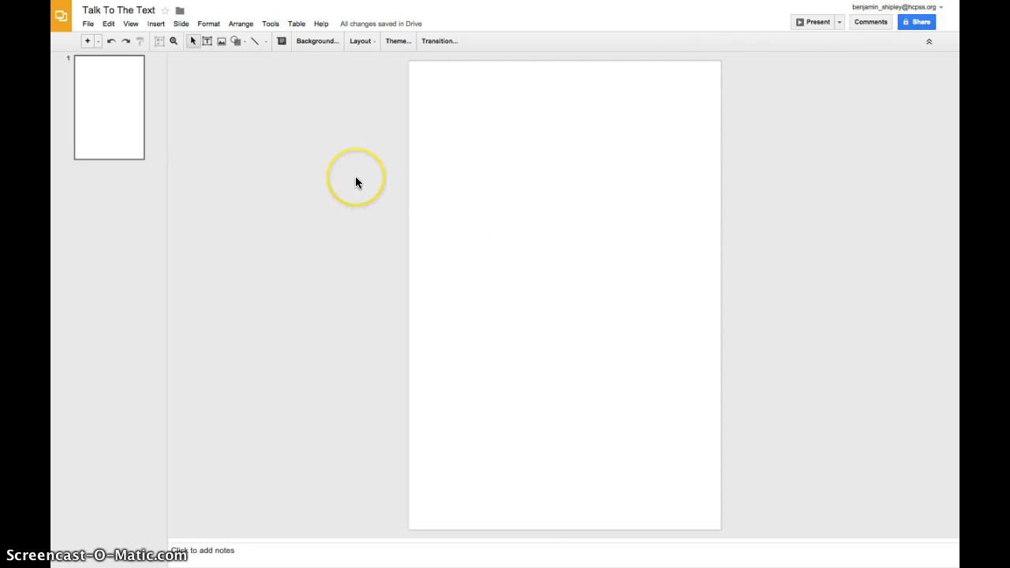
left_click(264, 152)
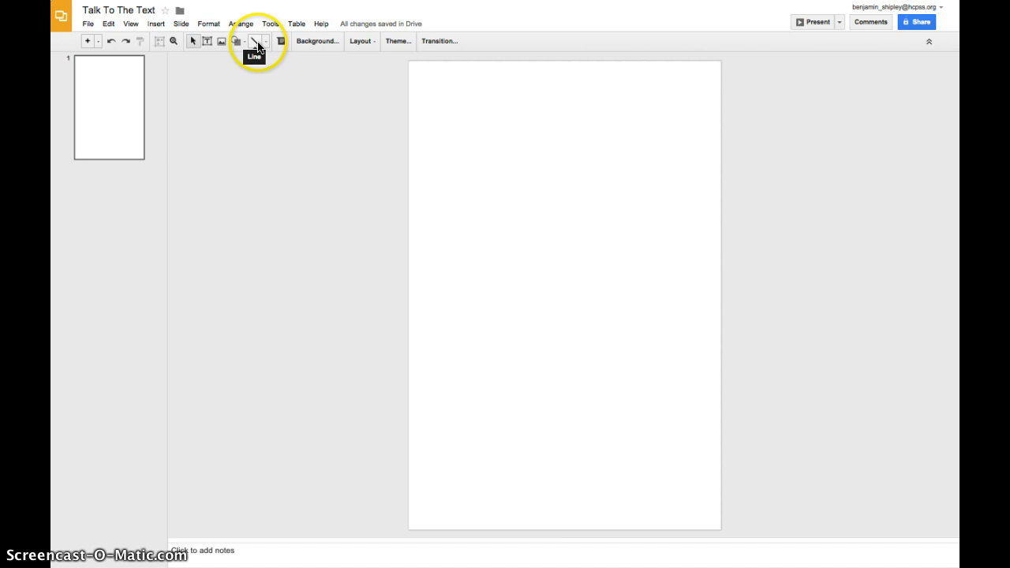
Add three new slides after the blank poster page and delete them again
left_click(90, 39)
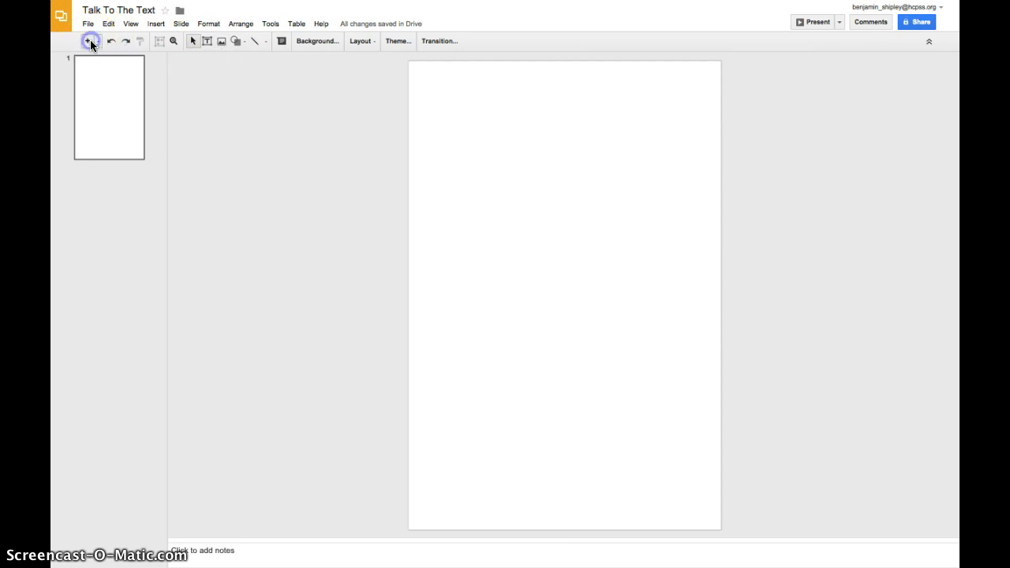
double_click(90, 39)
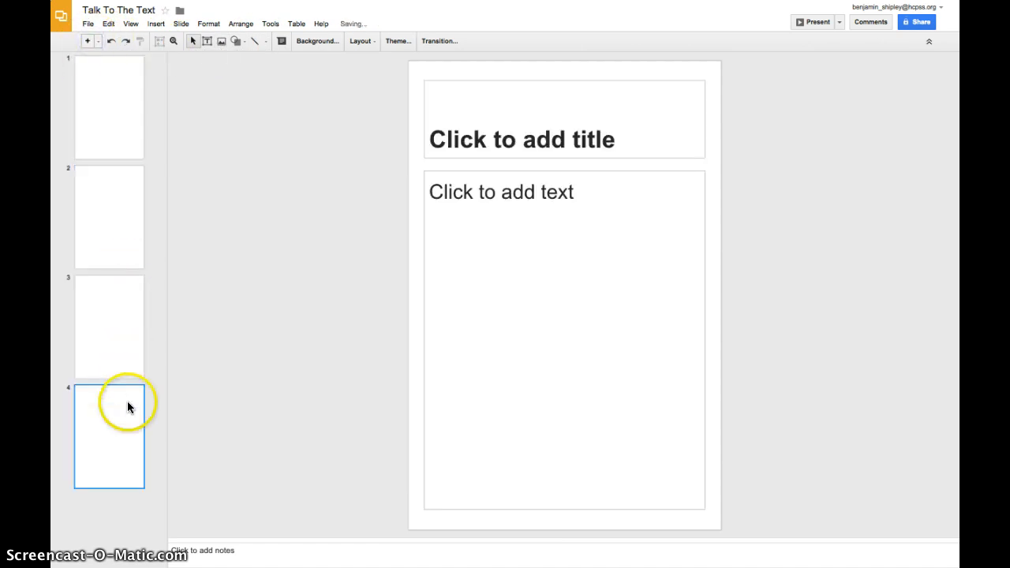
left_click(121, 214)
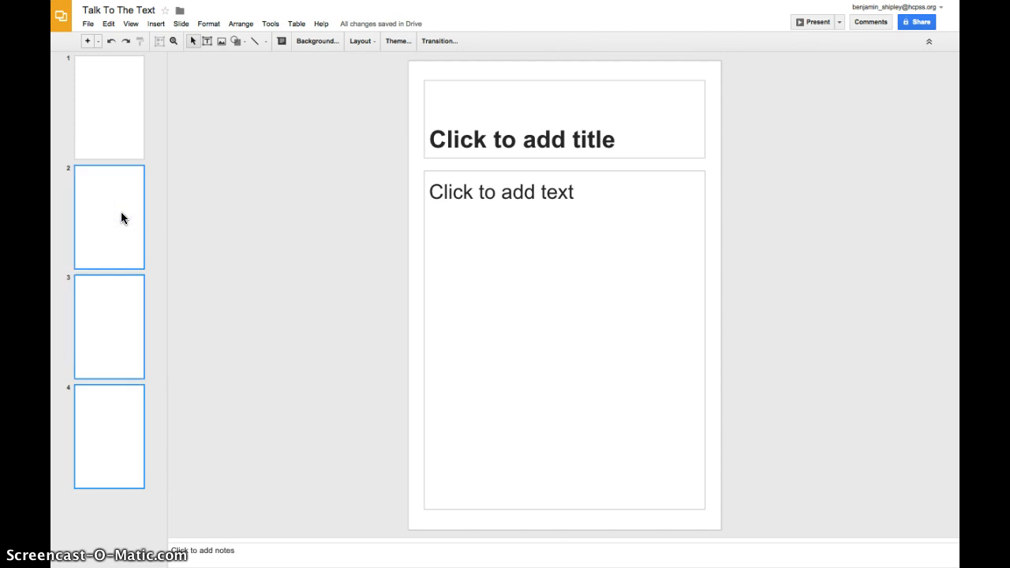
key("Delete")
left_click(112, 40)
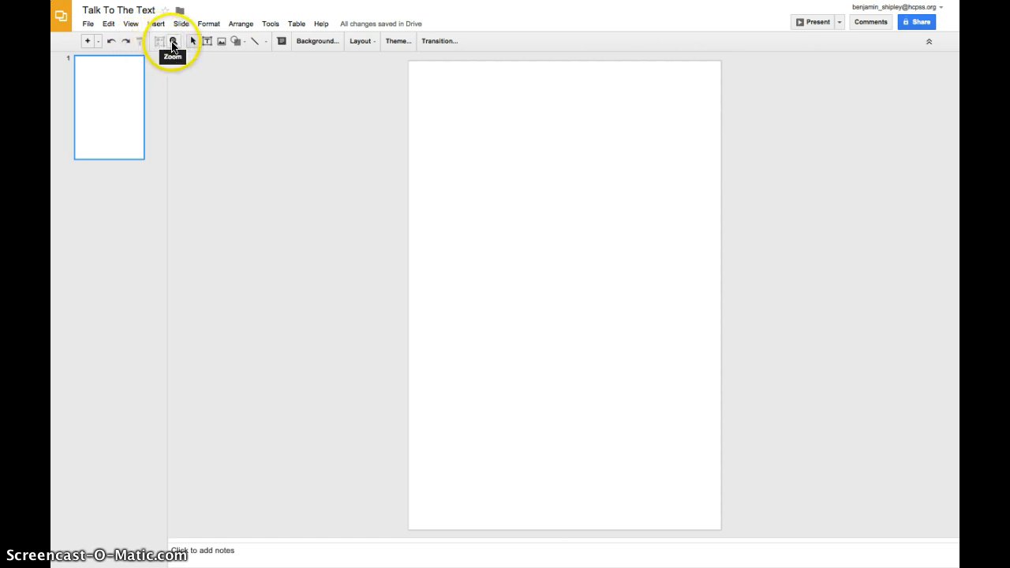
left_click(172, 45)
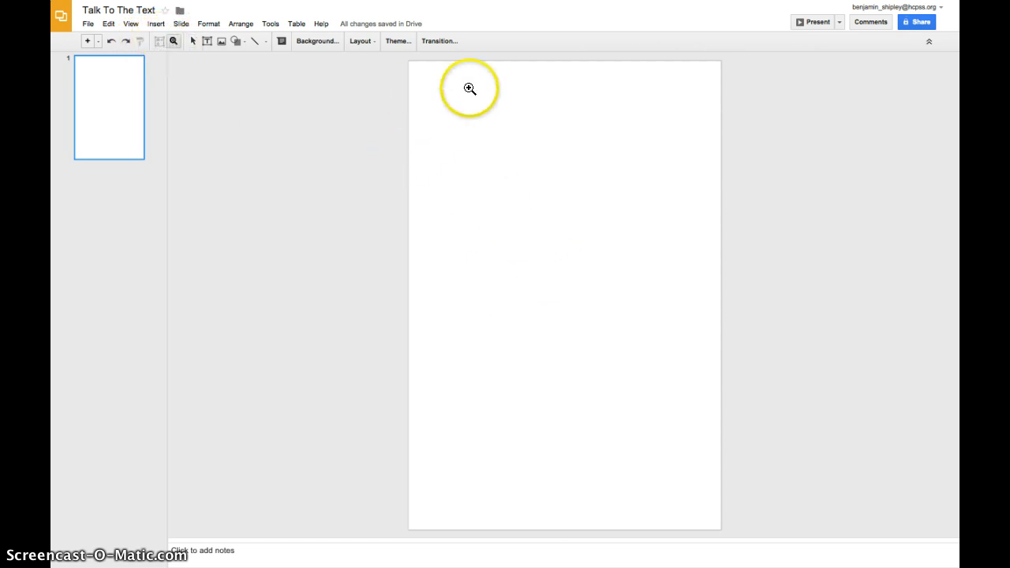
left_click(501, 154)
left_click(501, 155)
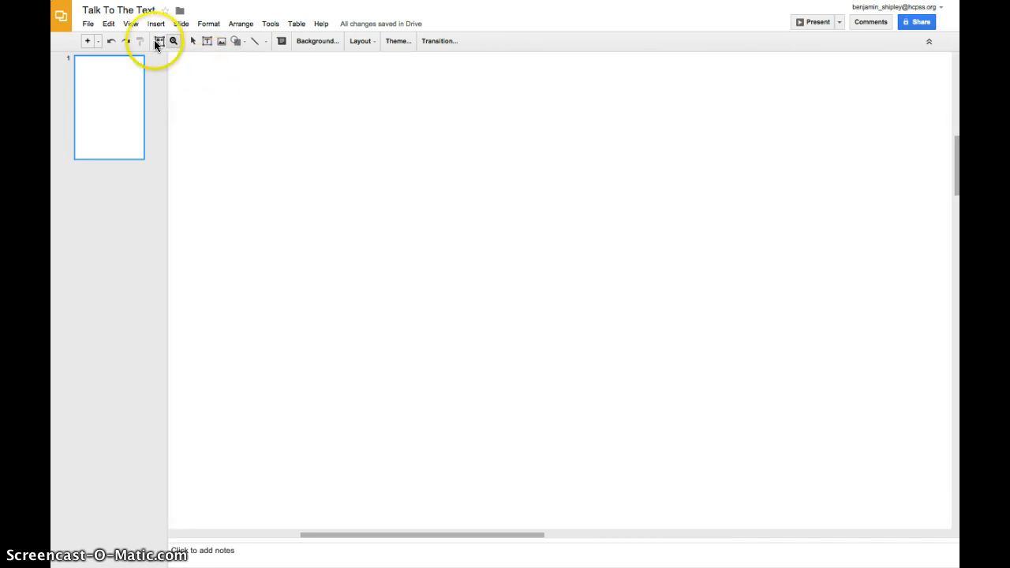
left_click(160, 41)
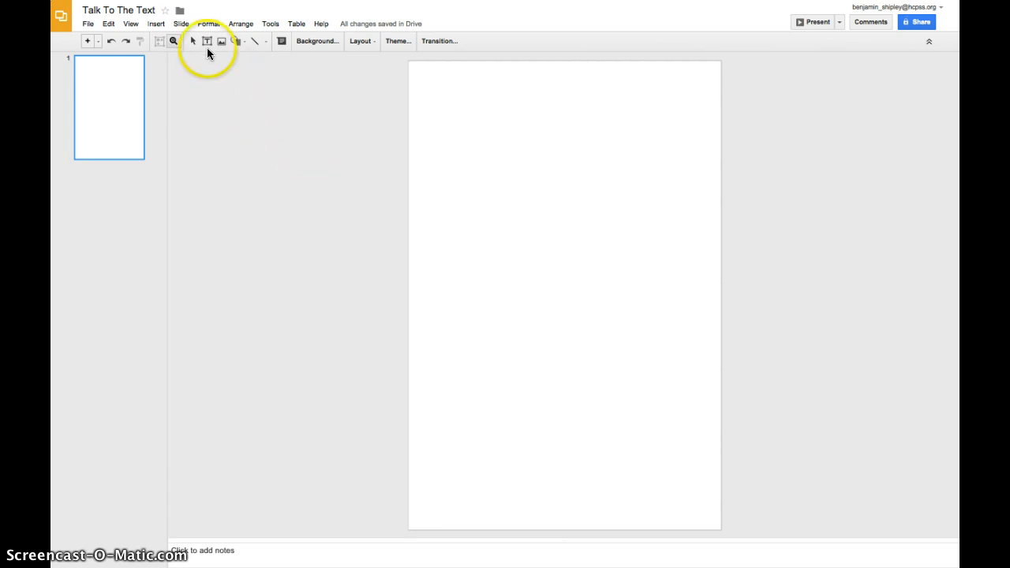
left_click(172, 40)
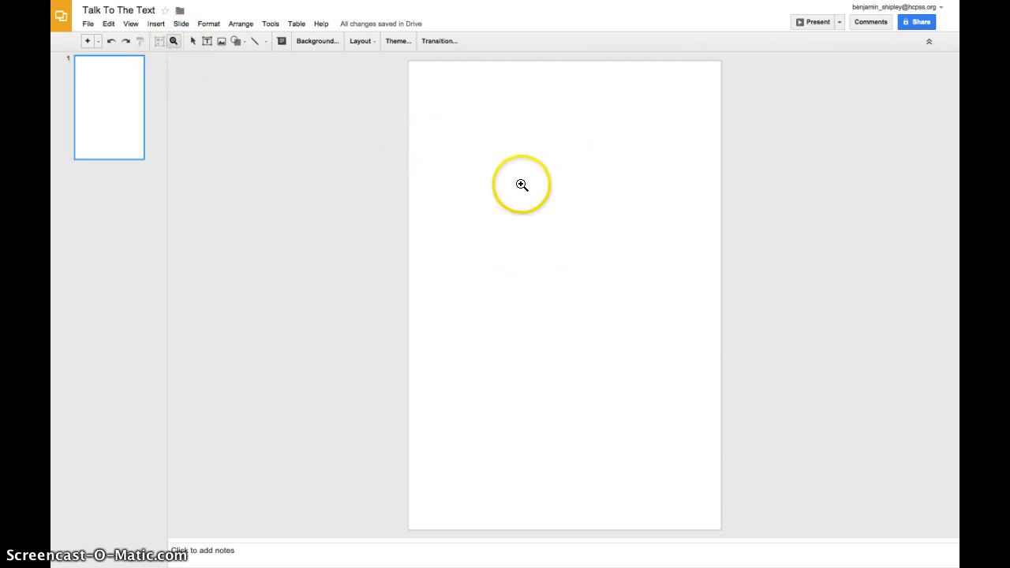
left_click(192, 40)
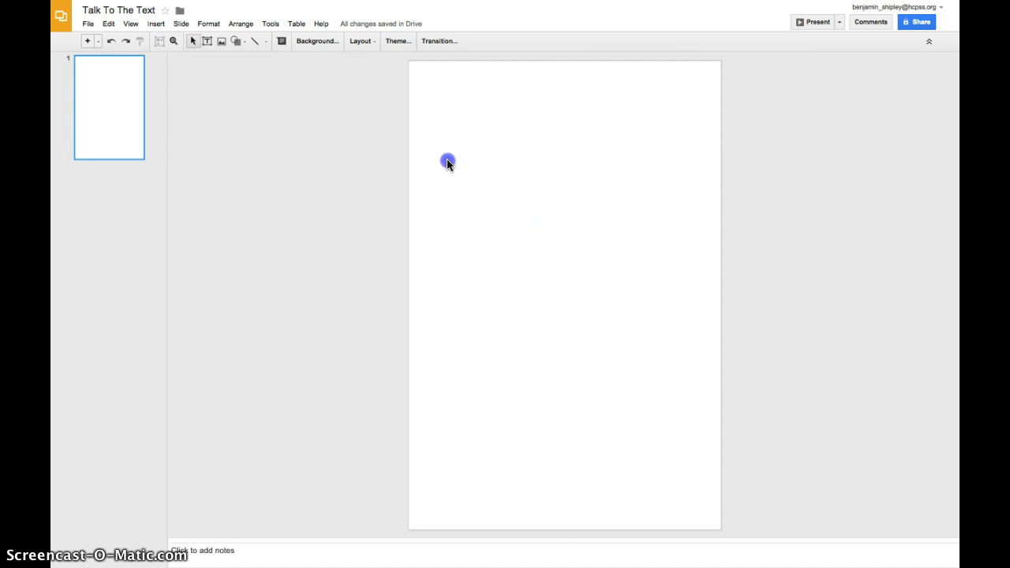
left_click_drag(448, 161, 543, 259)
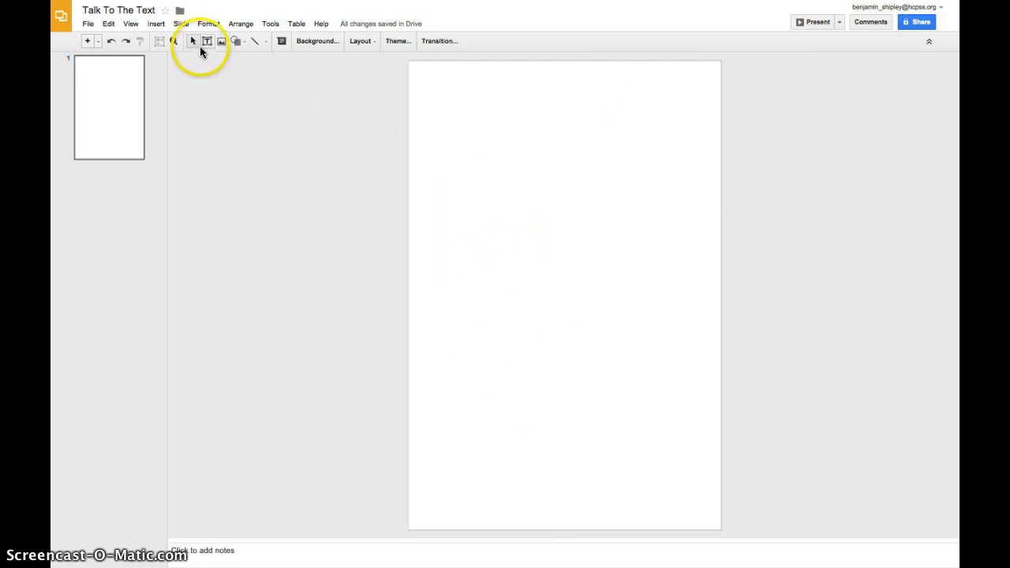
Add a text box across nearly the full width of the page near its upper edge, reading "Nutritional Facts"
left_click(204, 40)
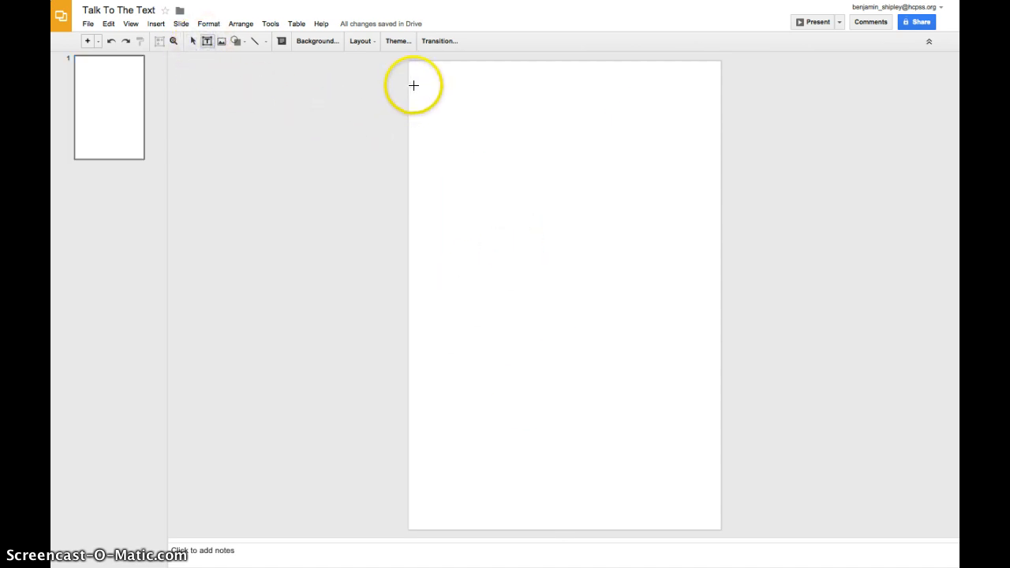
left_click_drag(414, 85, 716, 151)
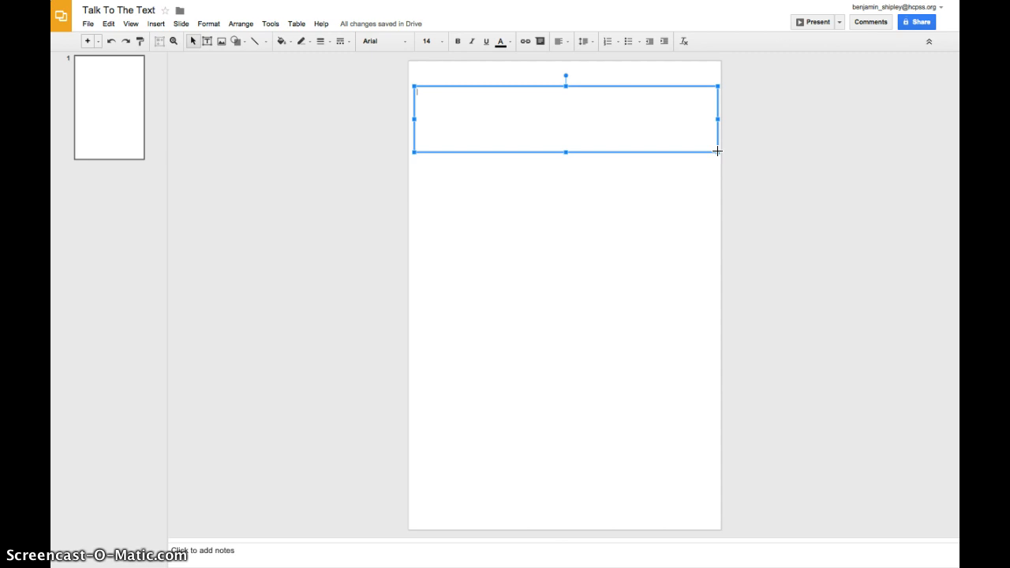
type("Nutritional Facts")
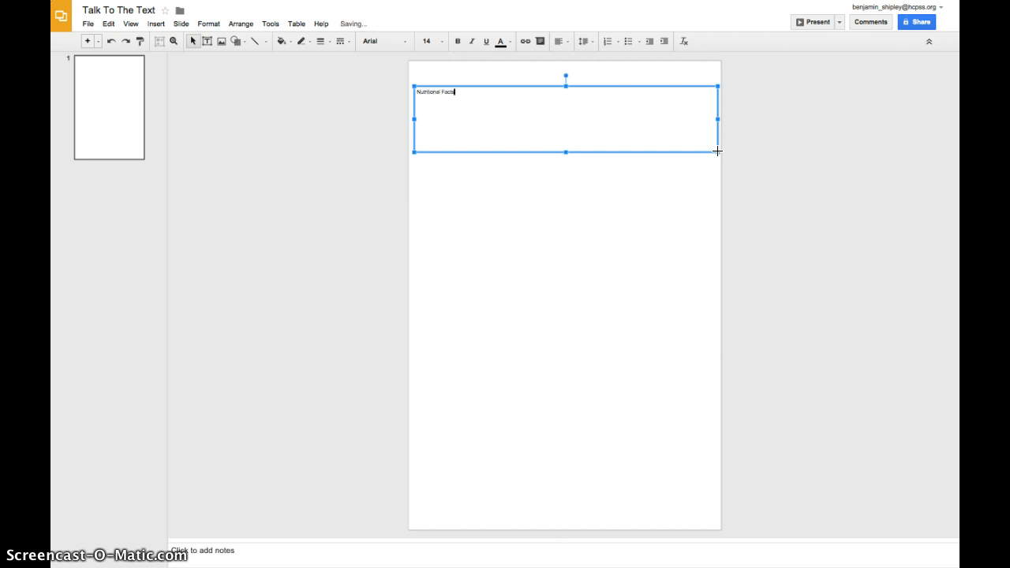
Set the font size of the whole "Nutritional Facts" text to 96
key("ctrl+a")
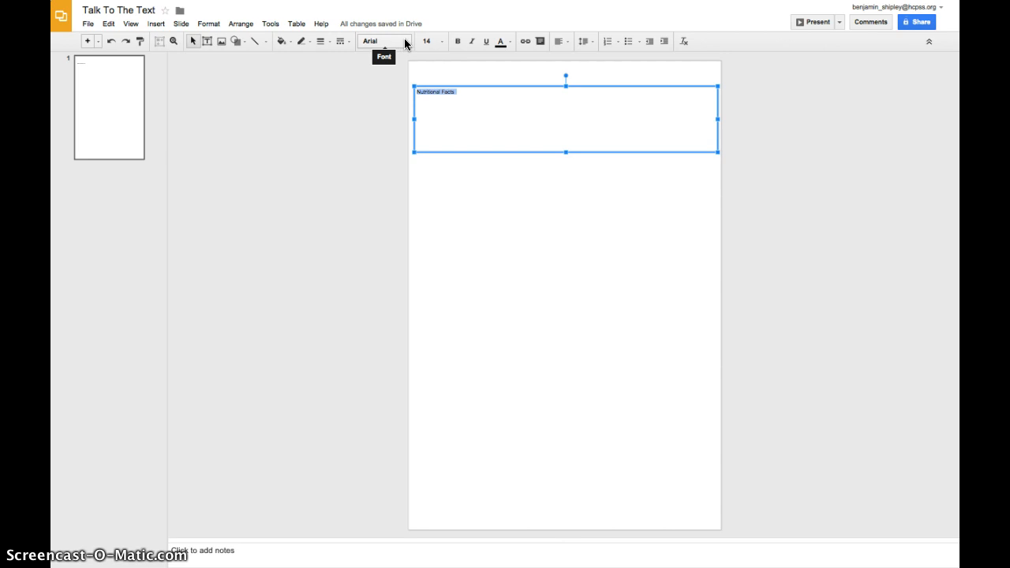
left_click(439, 41)
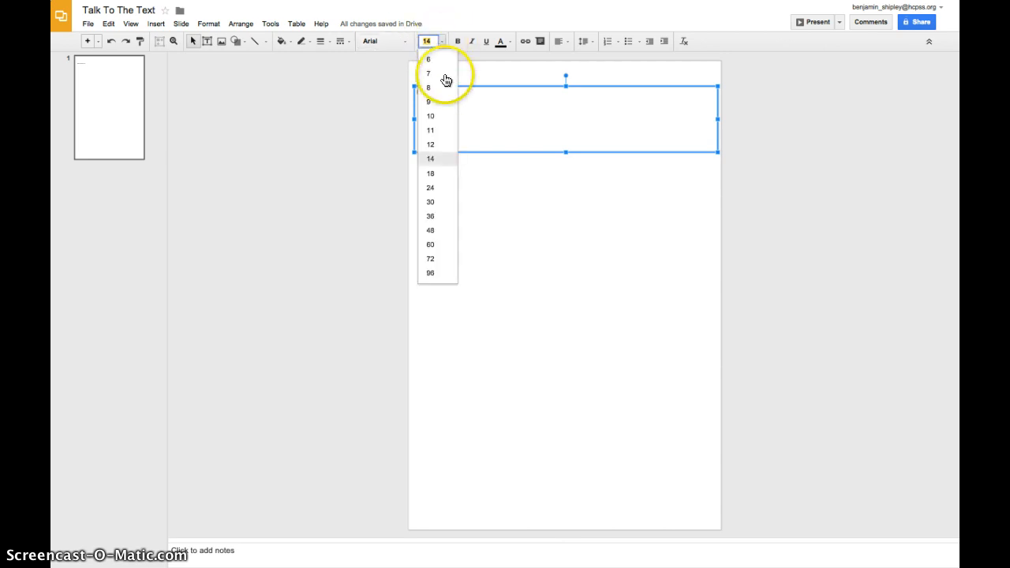
left_click(430, 273)
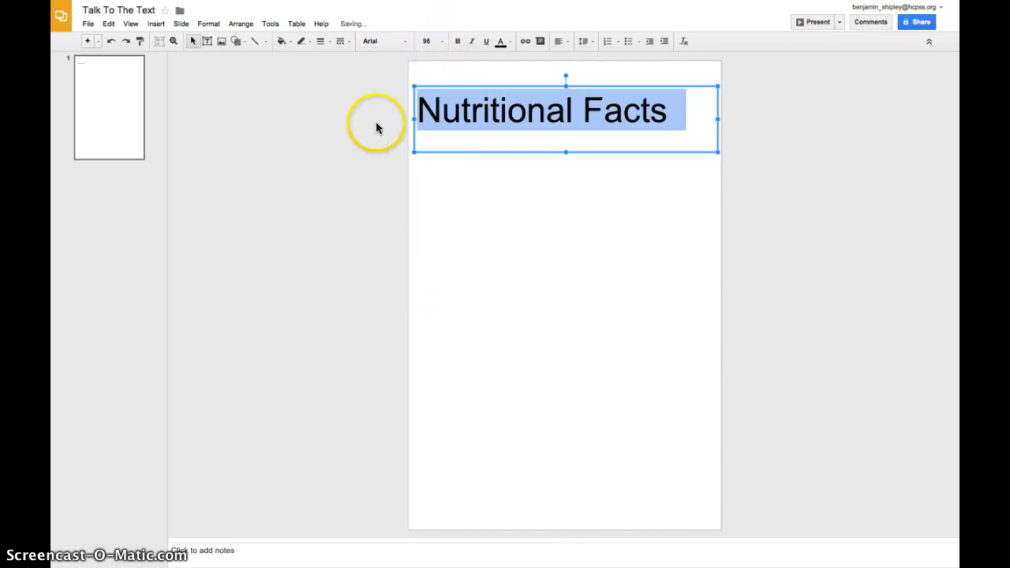
Browse the catalogue of additional fonts for a heading typeface and close it without adding any
left_click(400, 45)
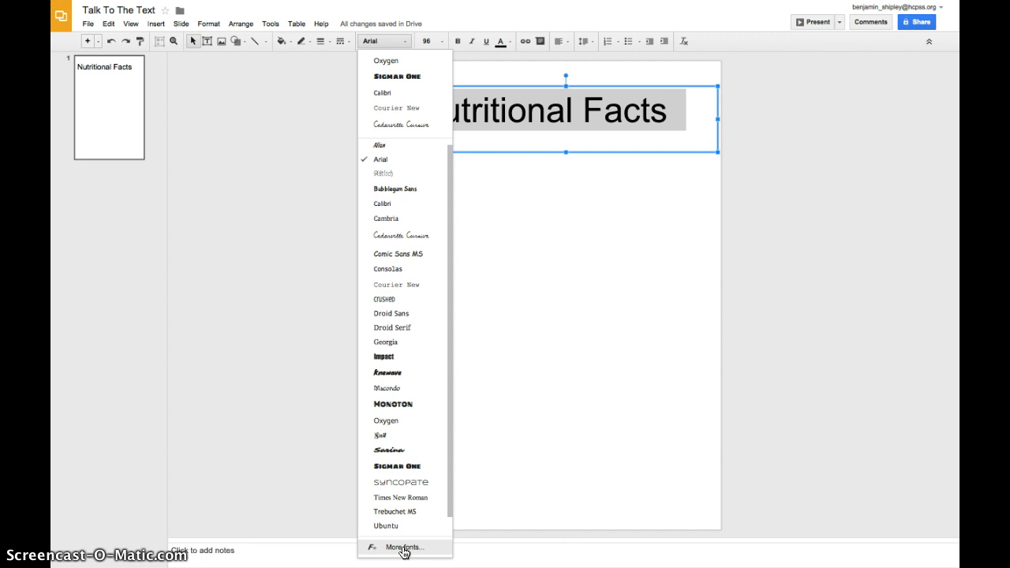
left_click(404, 548)
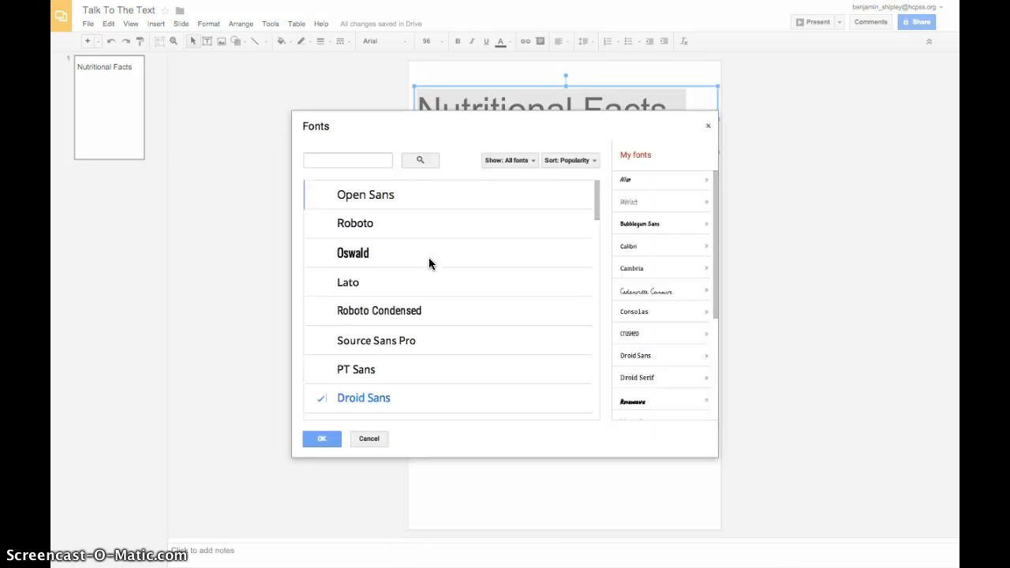
scroll(499, 240, "down", 10)
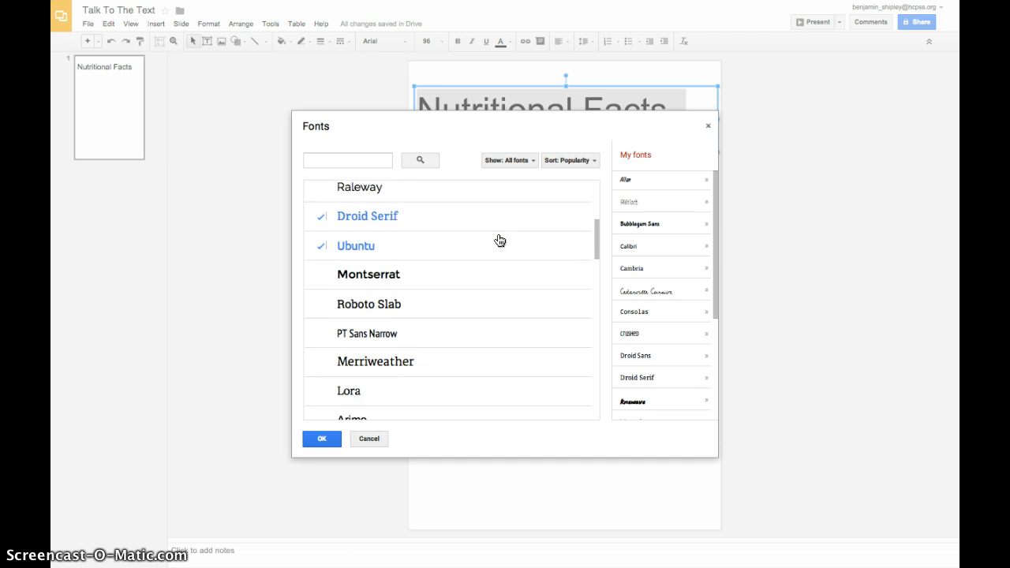
scroll(500, 240, "down", 15)
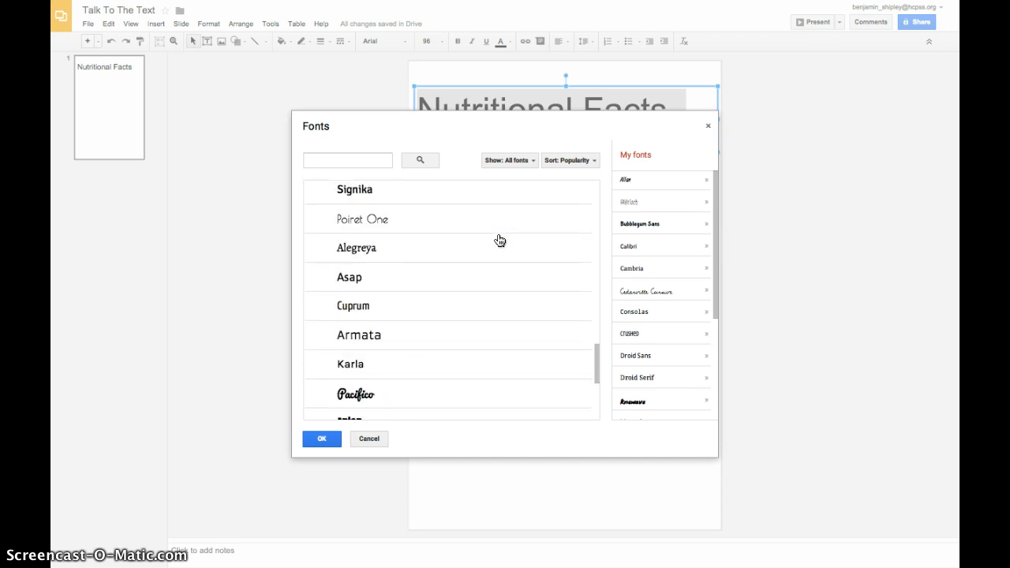
scroll(499, 240, "up", 5)
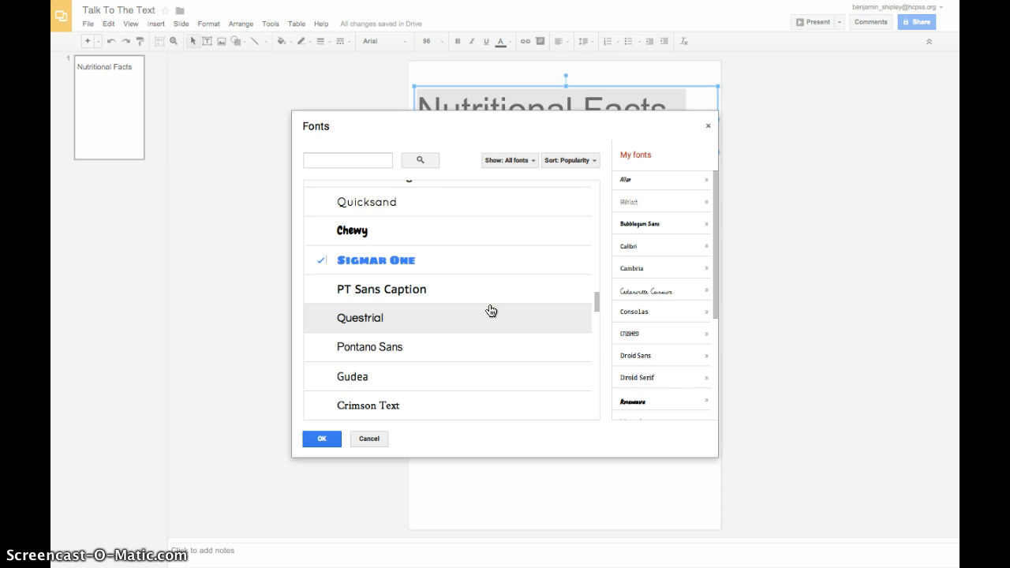
scroll(475, 277, "up", 5)
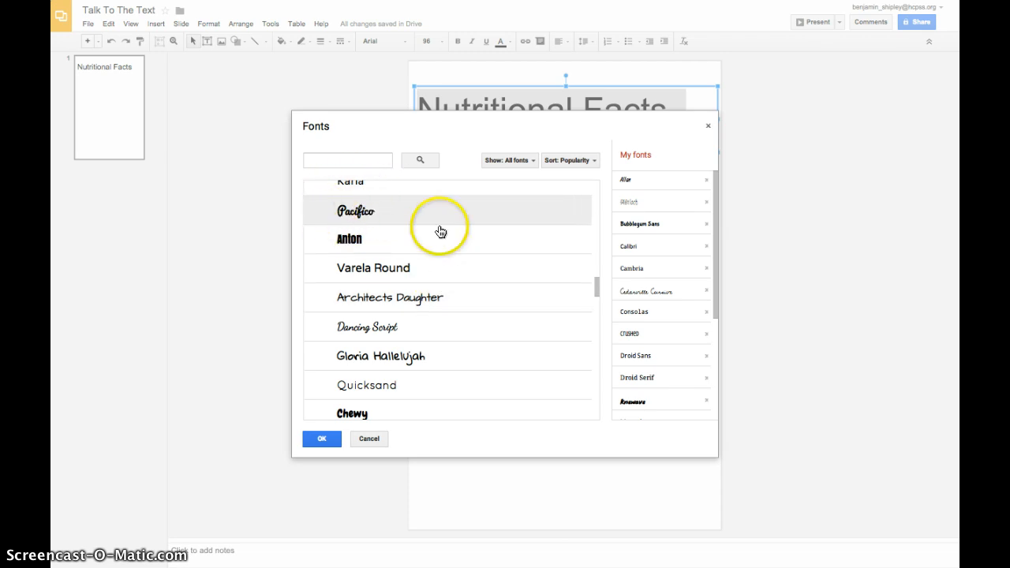
scroll(442, 231, "up", 3)
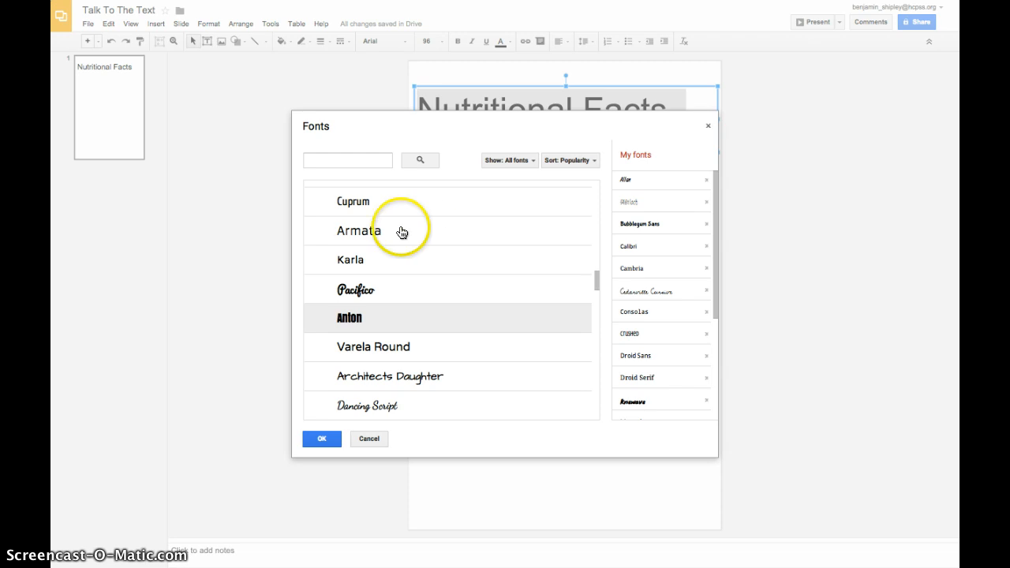
left_click(361, 285)
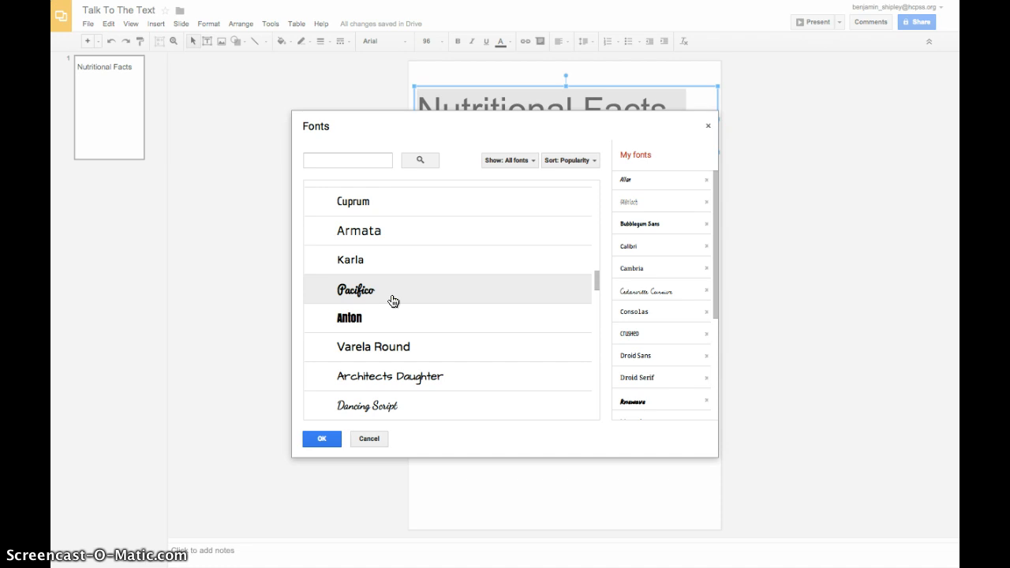
scroll(393, 300, "up", 15)
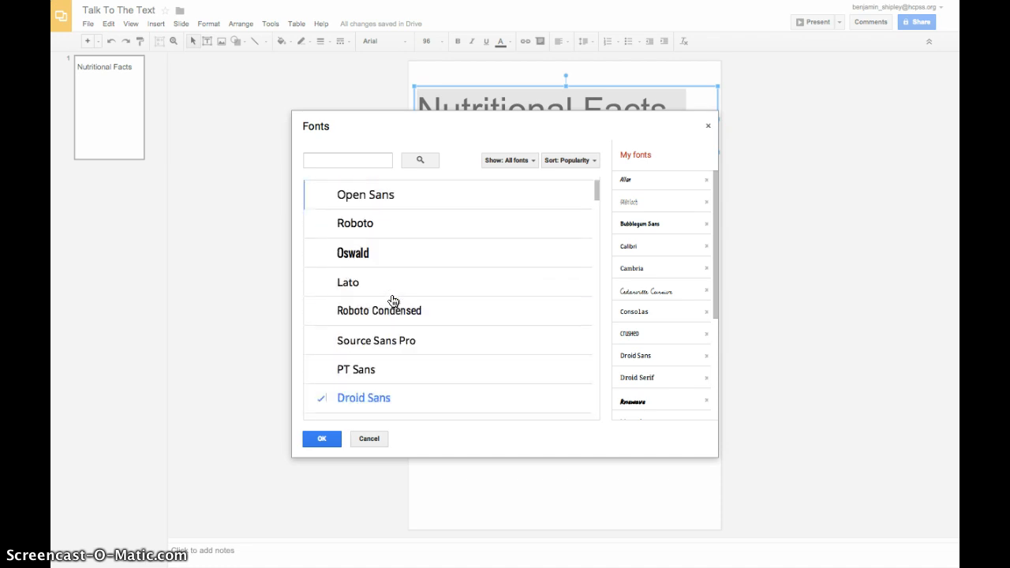
left_click(463, 368)
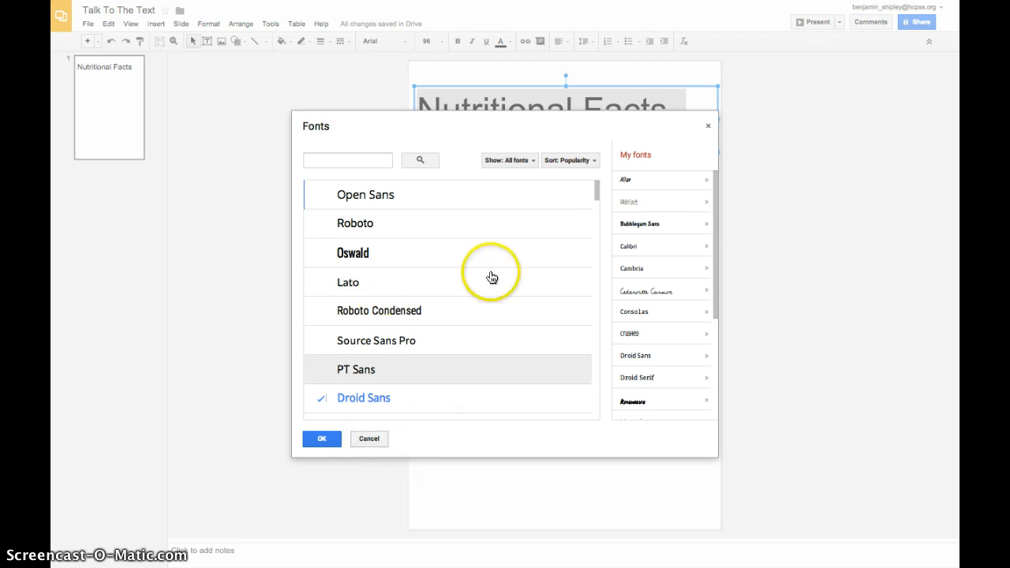
left_click(359, 435)
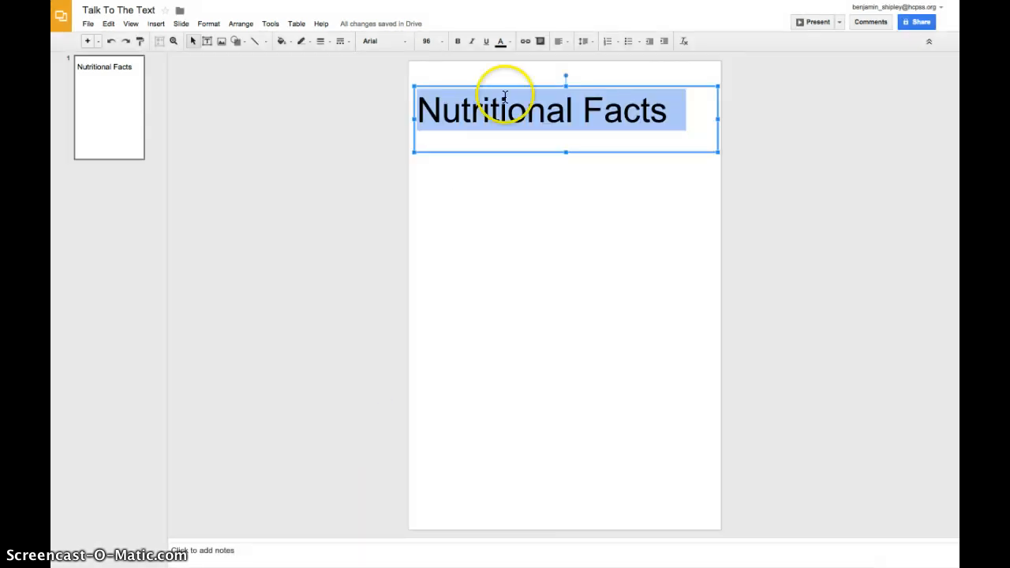
Set the whole "Nutritional Facts" heading in the Sigmar One font and centre-align its text
left_click(406, 43)
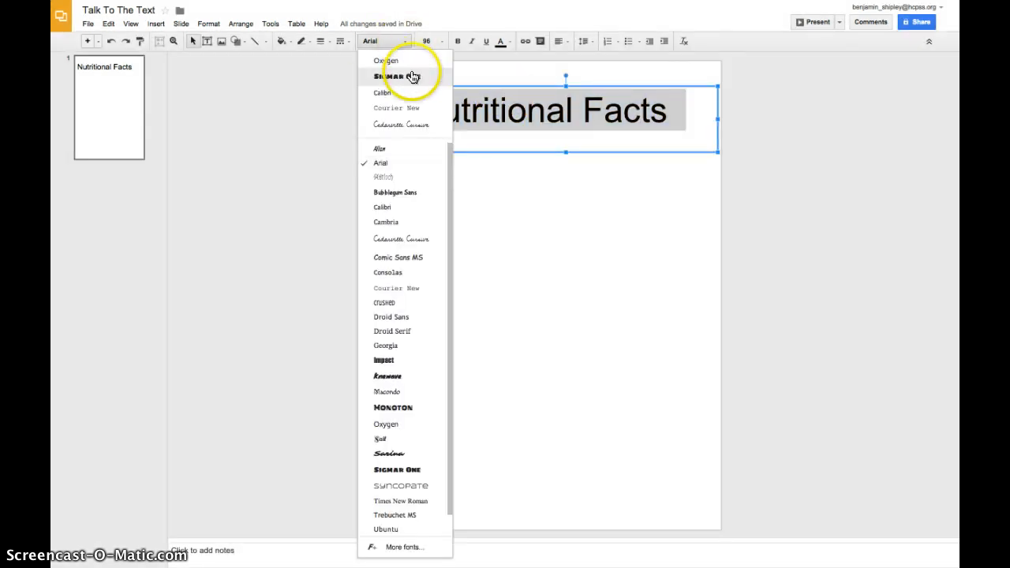
left_click(404, 76)
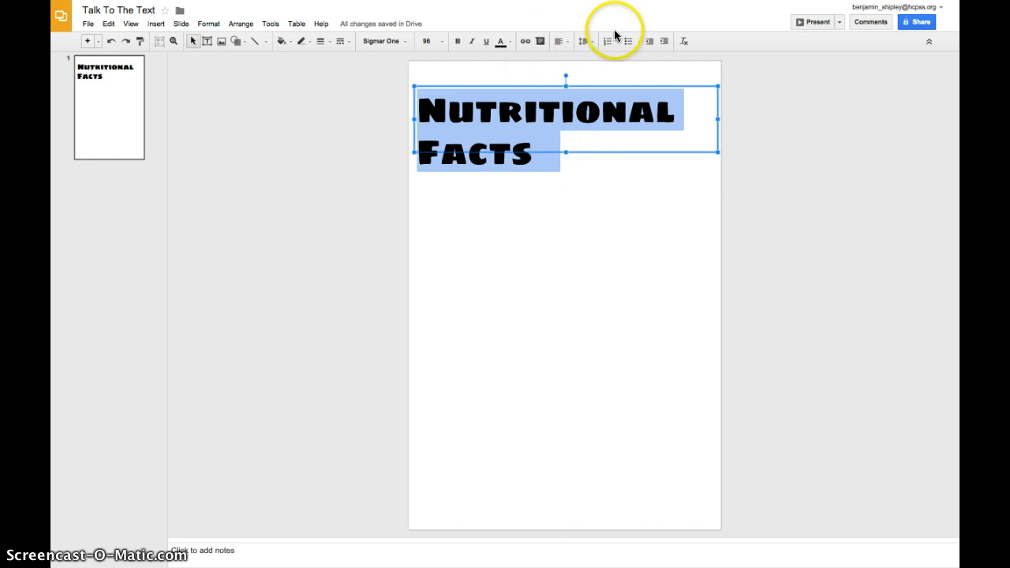
left_click(562, 42)
left_click(578, 59)
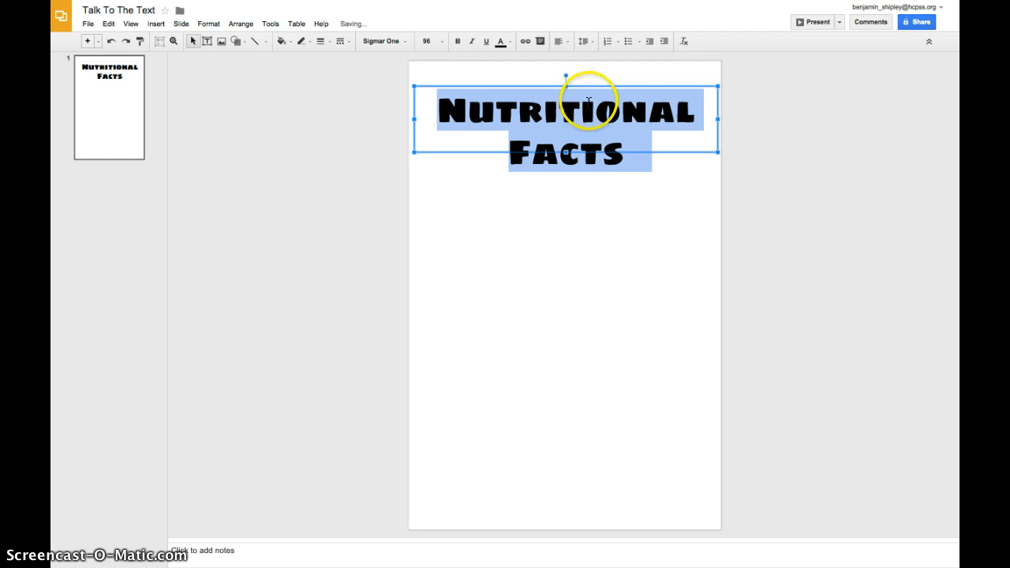
Move the heading's text box closer to the page's upper edge and extend its lower edge to enclose both lines
left_click_drag(584, 86, 585, 71)
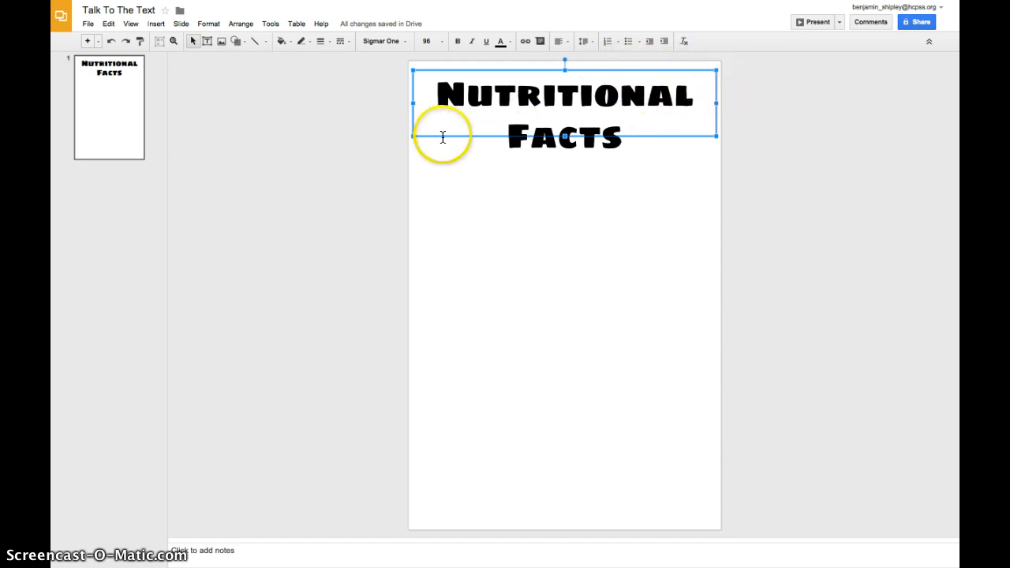
left_click(566, 134)
left_click_drag(566, 135, 564, 159)
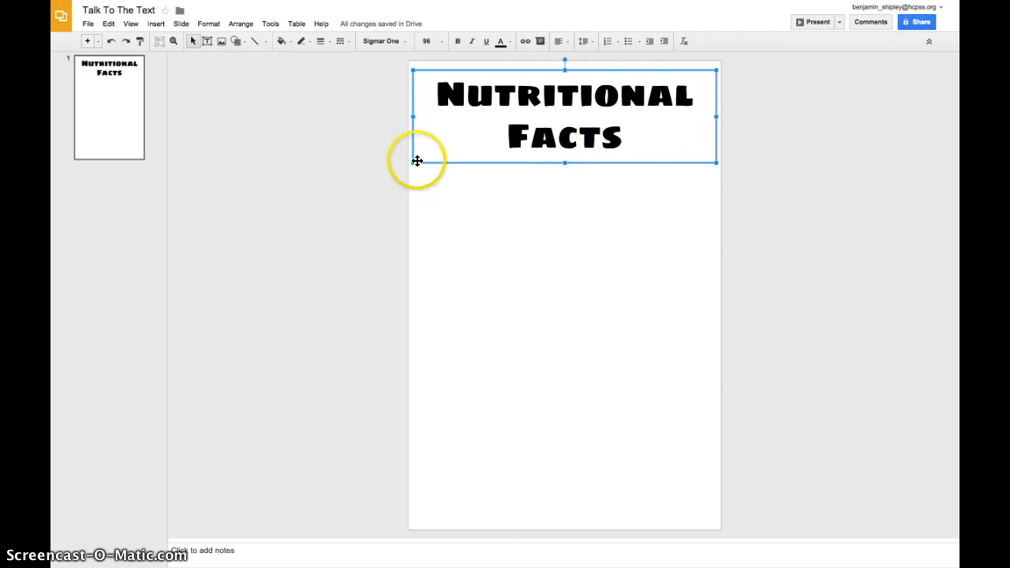
Resize the heading's text box from its lower-left corner so it is slightly narrower with room below "Facts", and try its rotation handle
left_click_drag(414, 158, 442, 148)
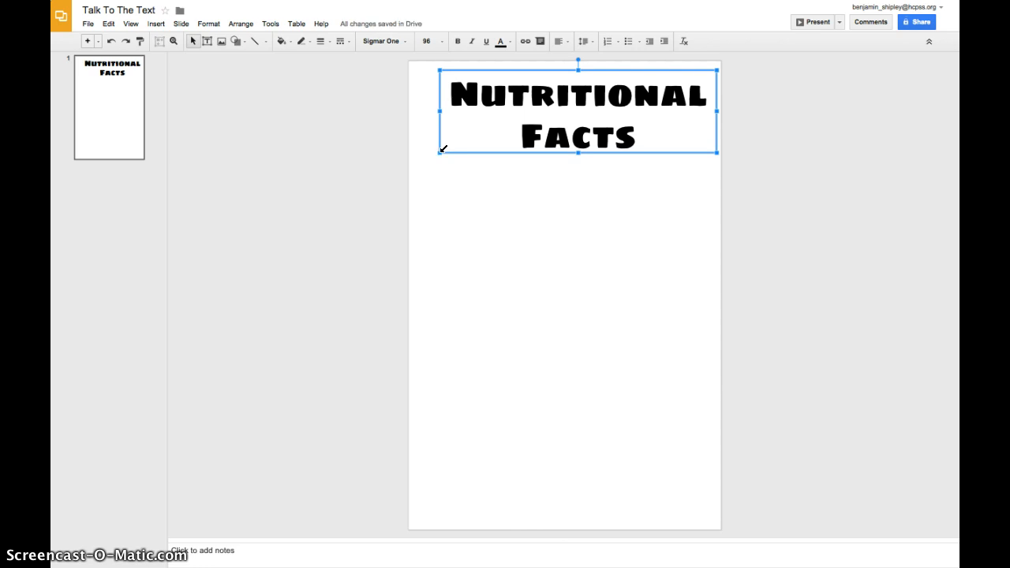
left_click_drag(443, 149, 433, 167)
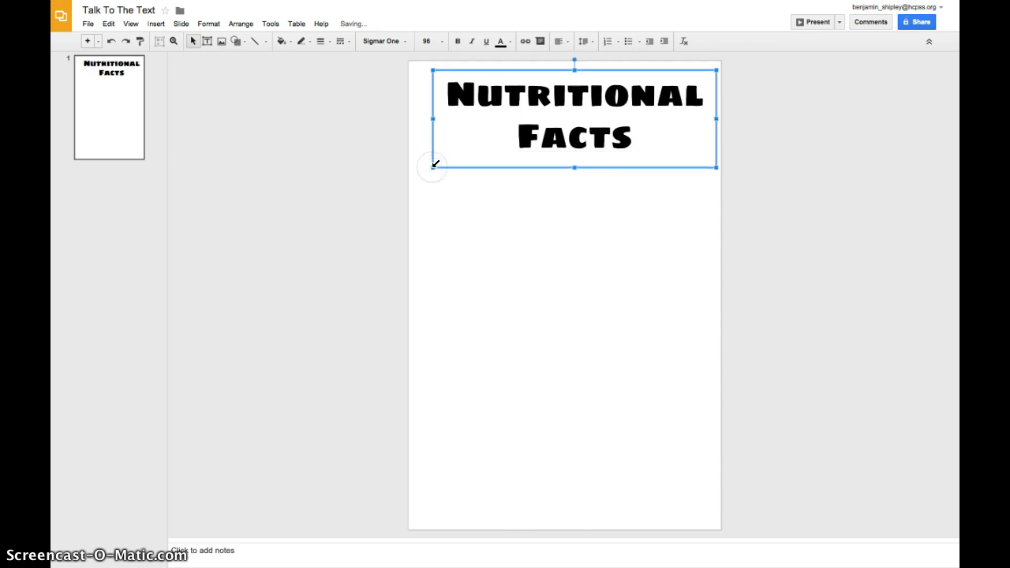
left_click(529, 150)
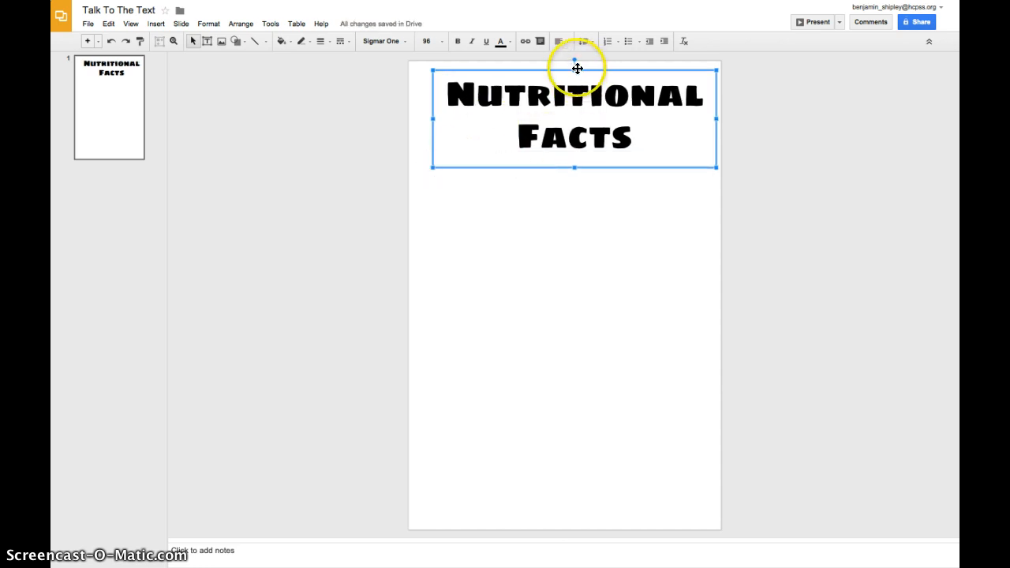
left_click_drag(574, 59, 573, 94)
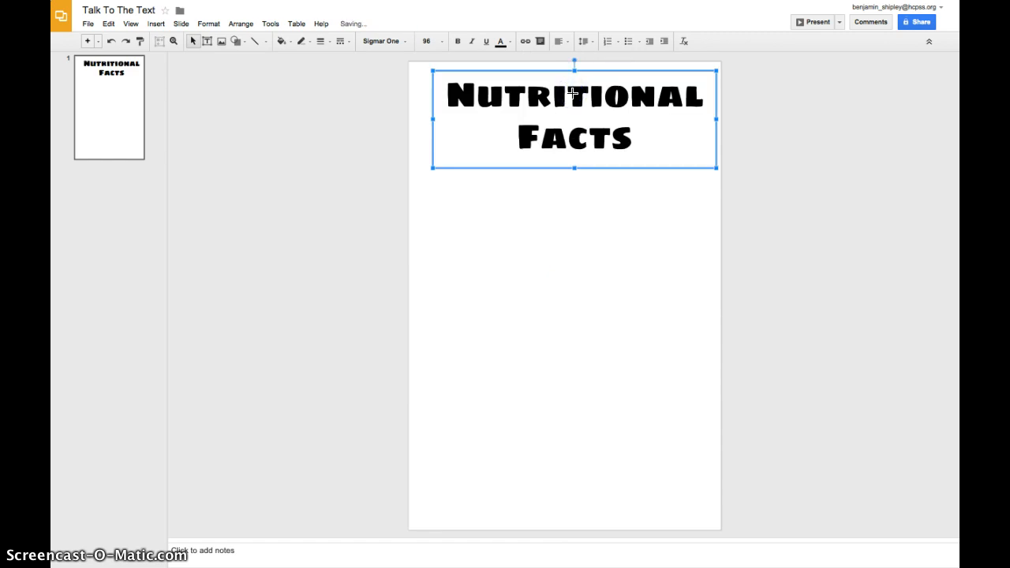
Centre the heading's text box horizontally on the page
right_click(617, 71)
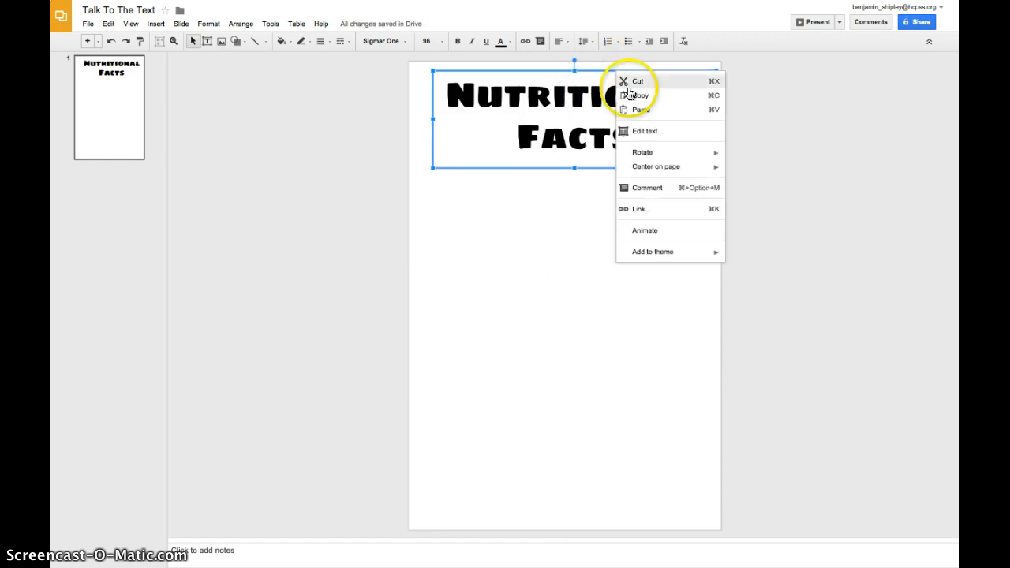
mouse_move(665, 167)
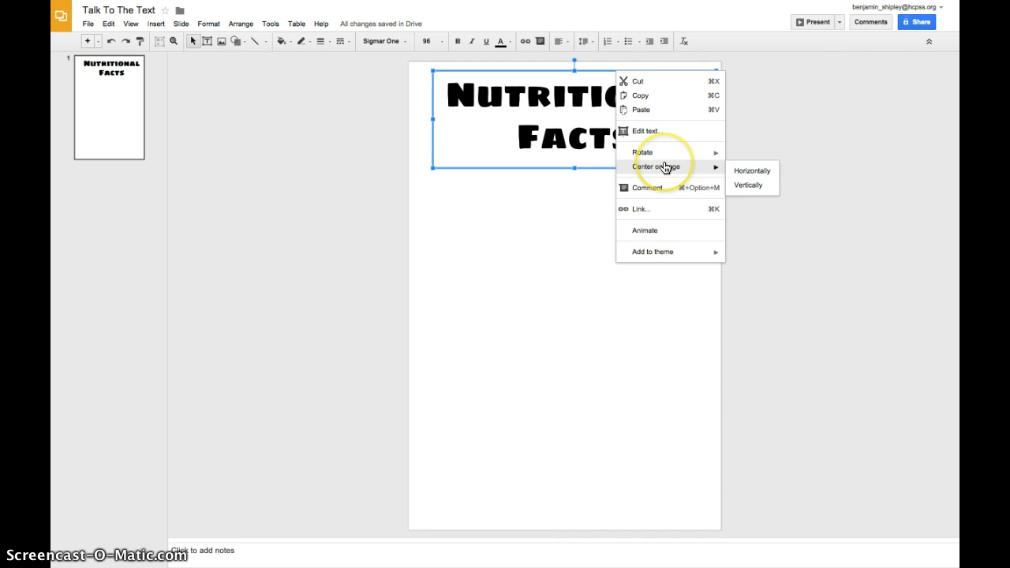
left_click(739, 174)
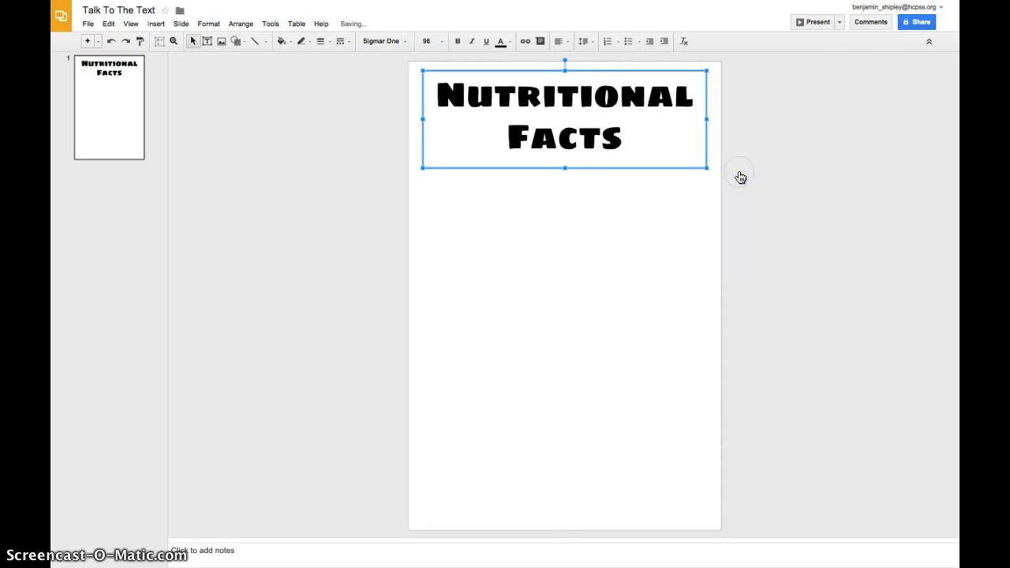
Centre the heading's text box vertically on the page
right_click(638, 71)
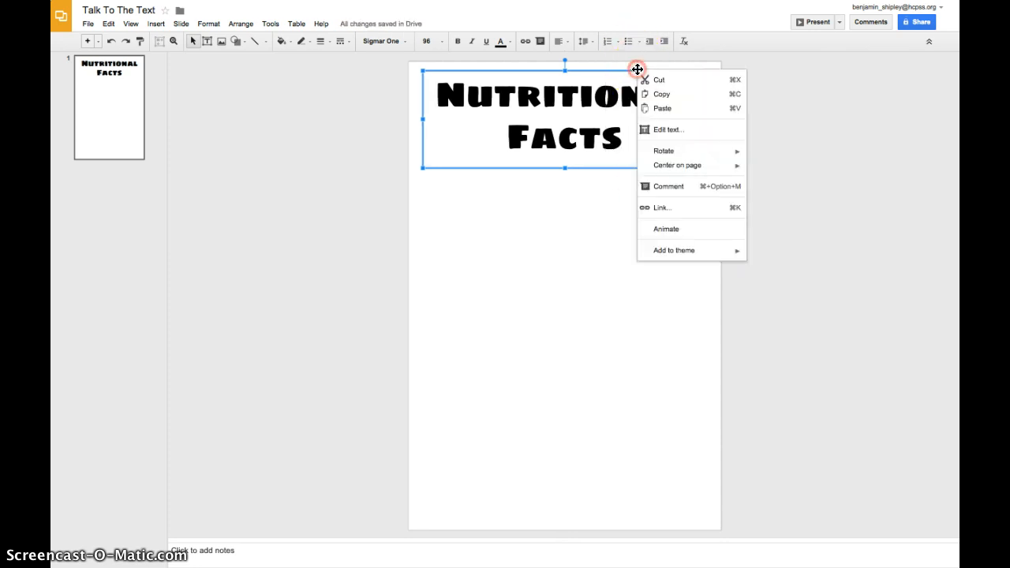
mouse_move(688, 165)
left_click(793, 187)
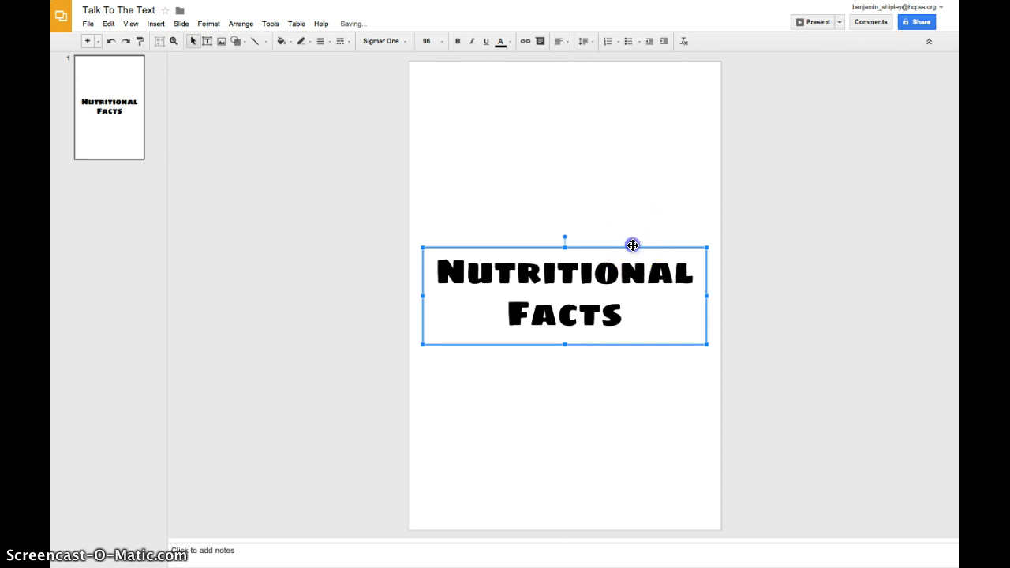
Move the heading's text box back up near the page's upper edge, keeping it horizontally centred, and deselect it
left_click_drag(633, 245, 619, 206)
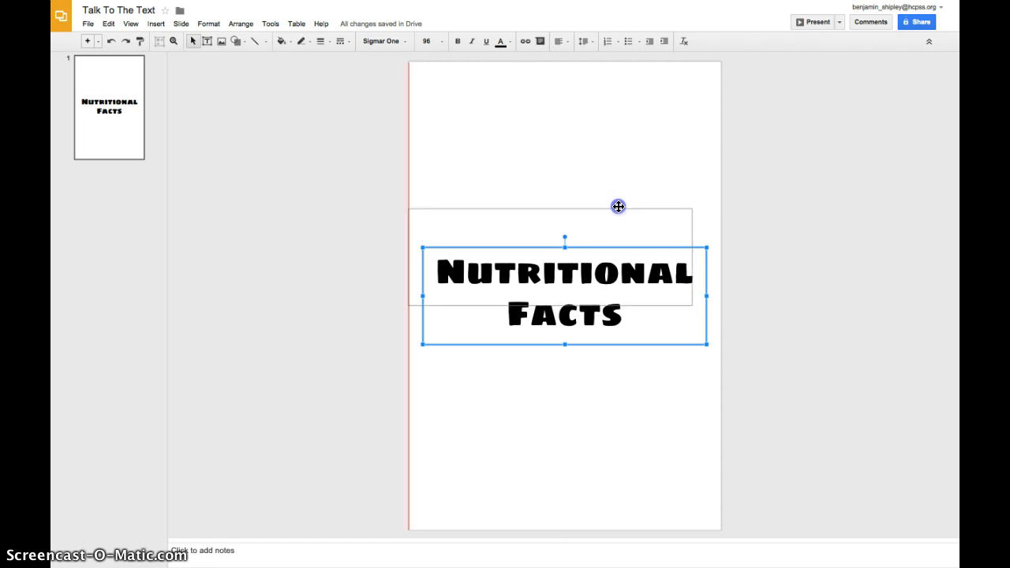
left_click_drag(619, 206, 631, 72)
left_click(648, 222)
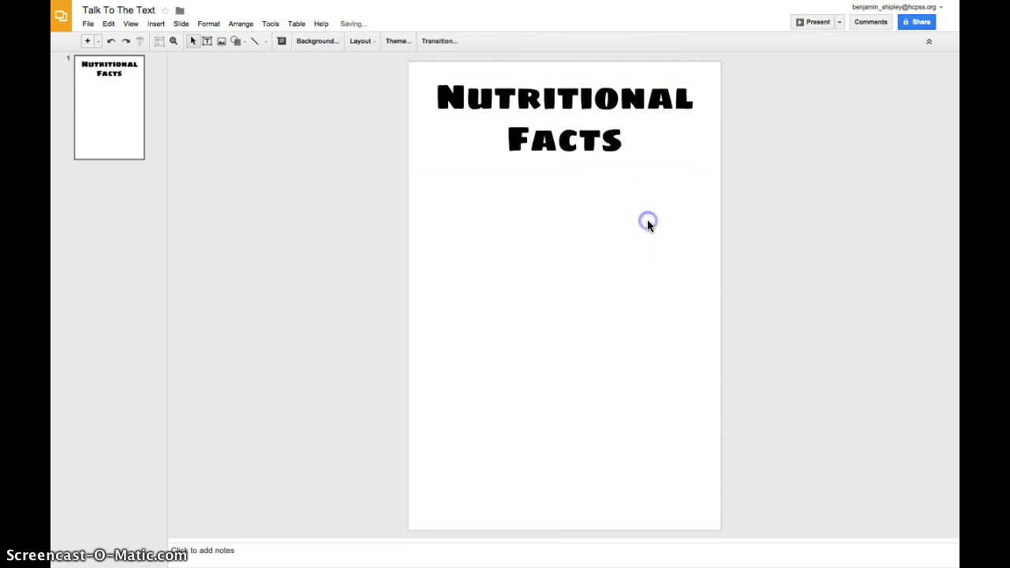
Try double line spacing on the whole heading and return it to single spacing
left_click(570, 114)
double_click(570, 114)
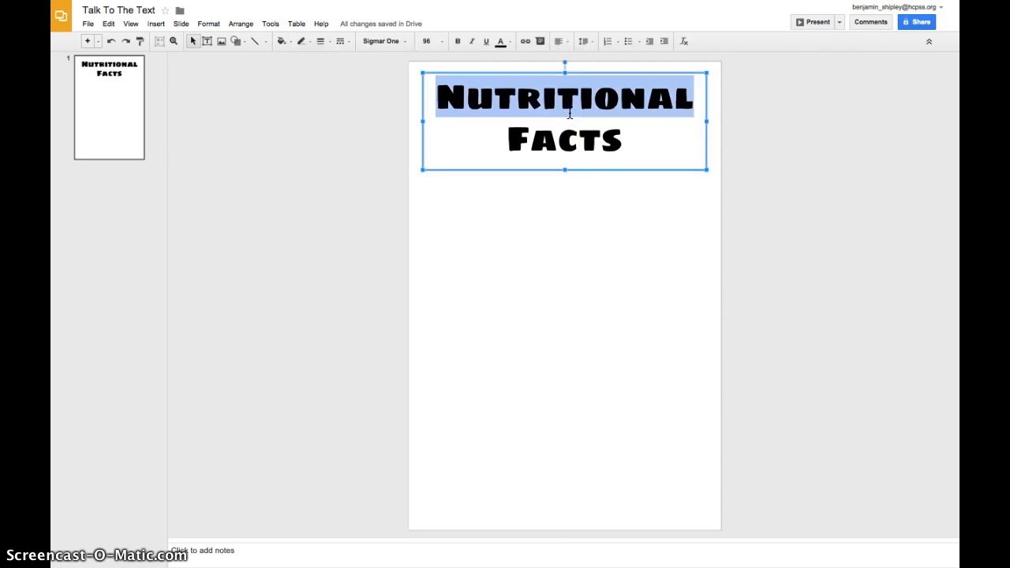
triple_click(570, 113)
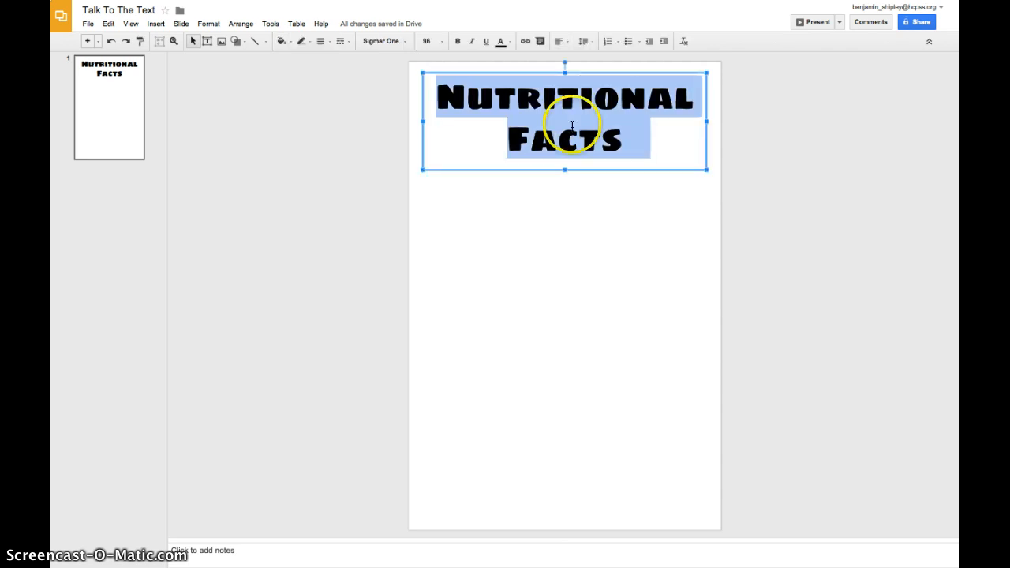
left_click(586, 42)
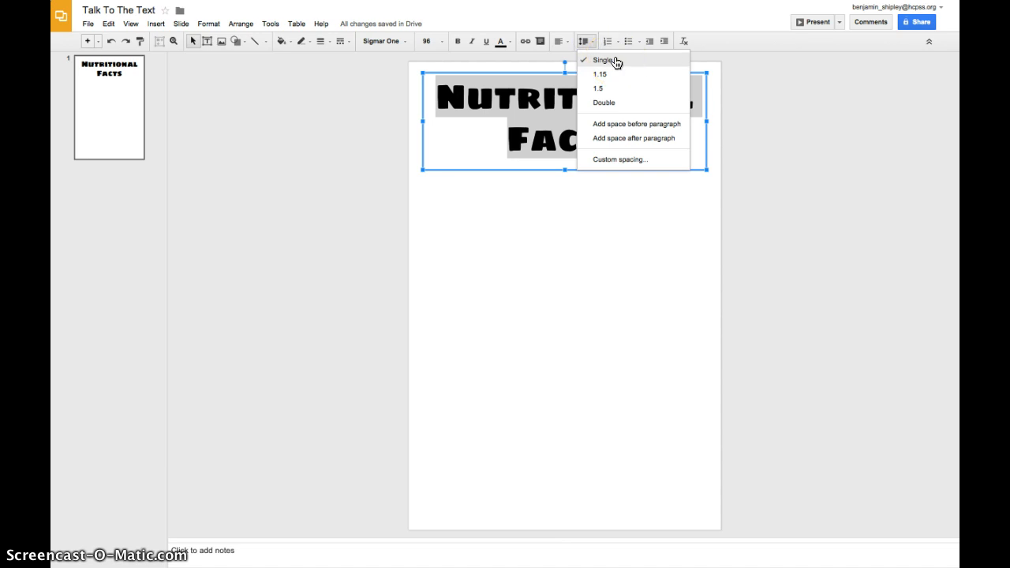
left_click(619, 103)
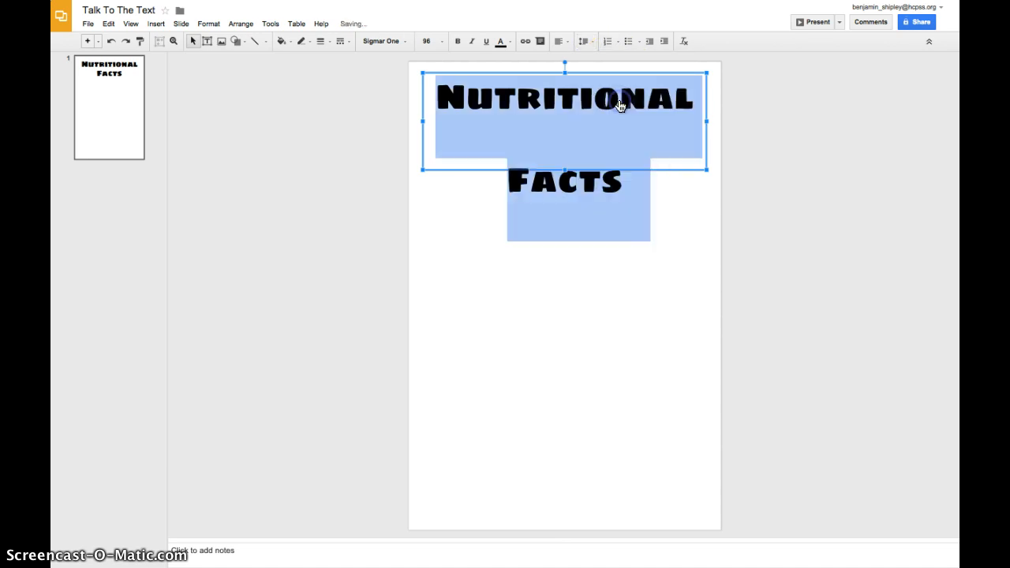
left_click(592, 42)
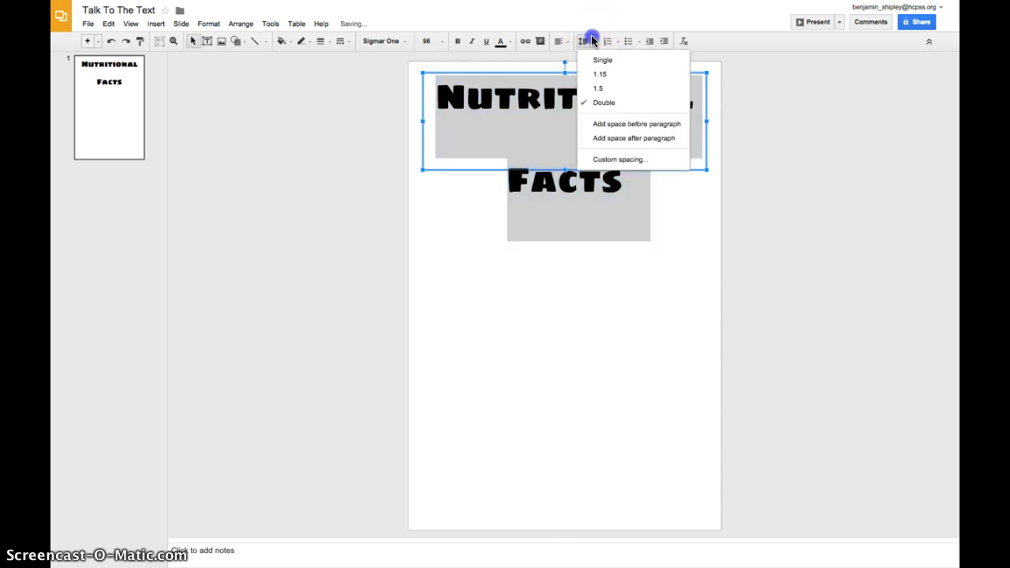
left_click(607, 60)
left_click(585, 251)
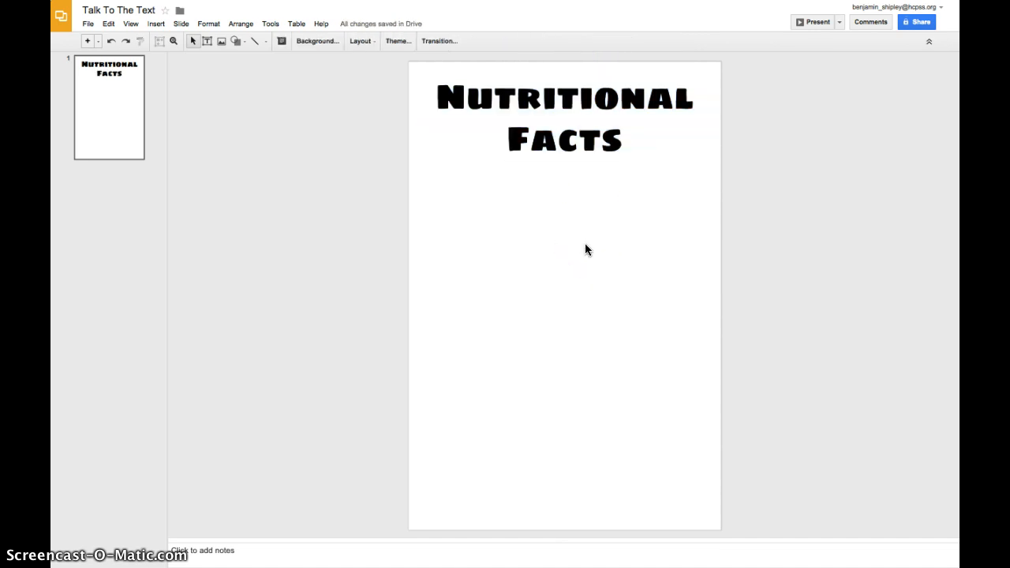
Right-align the heading text within its text box
double_click(572, 150)
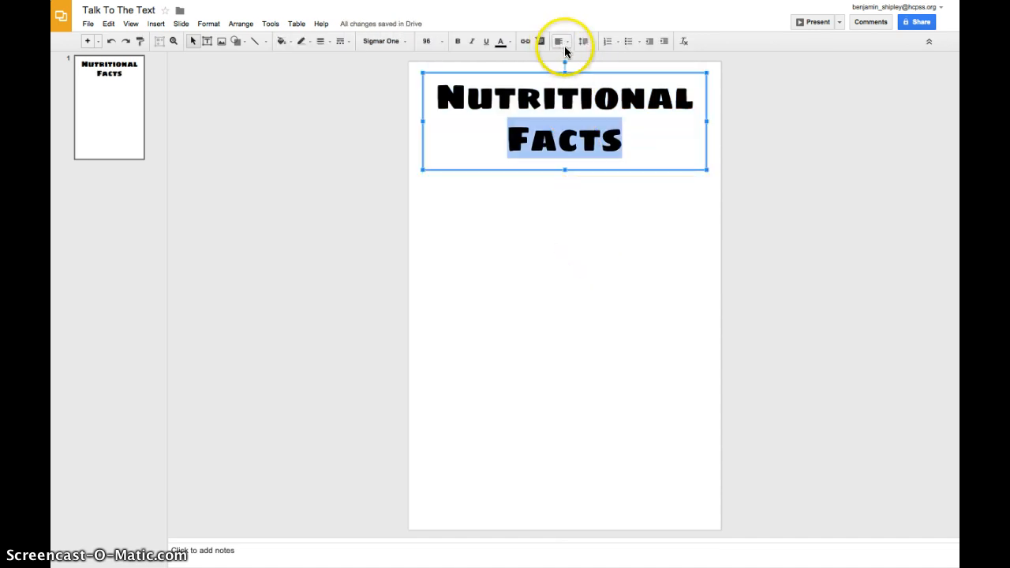
left_click(562, 41)
left_click(596, 65)
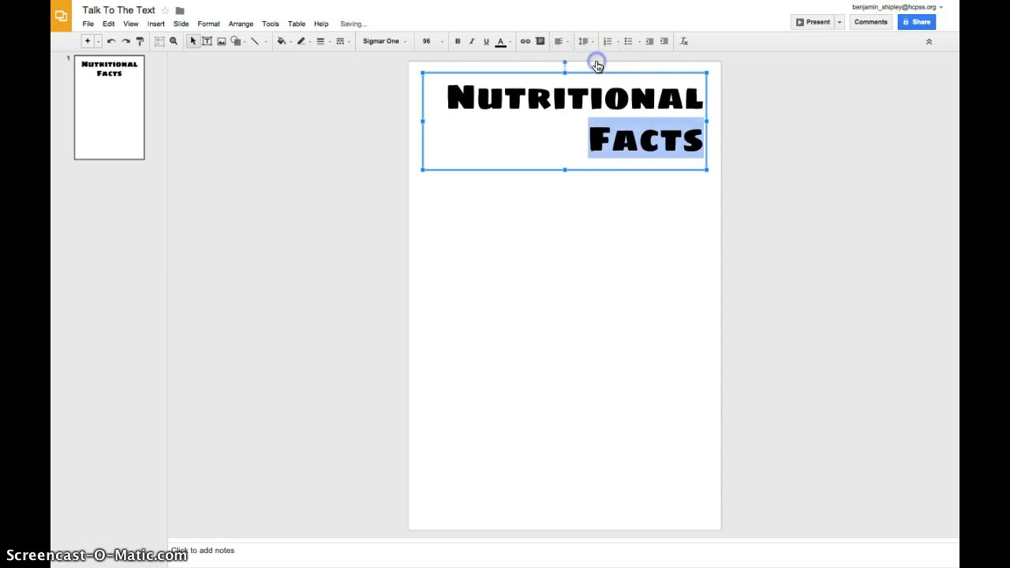
Deselect the heading, start inserting an image, and look through the URL, personal album and Google Drive image sources
left_click(593, 213)
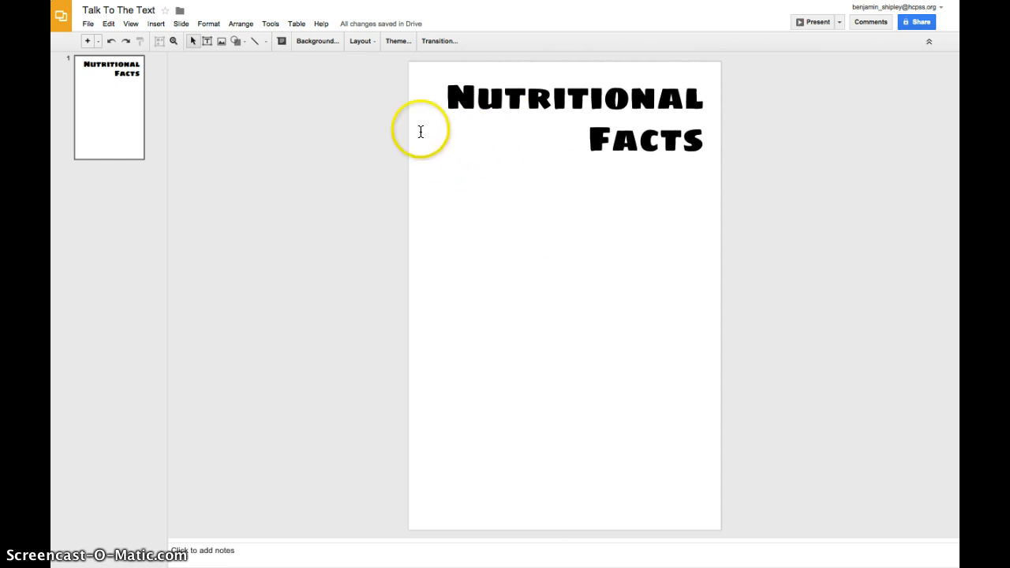
left_click(221, 43)
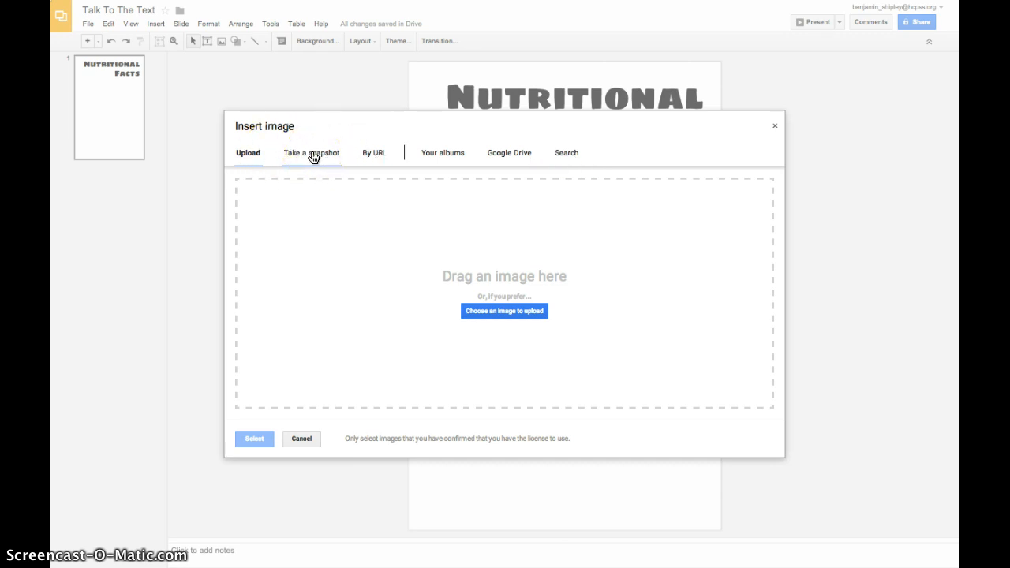
left_click(376, 155)
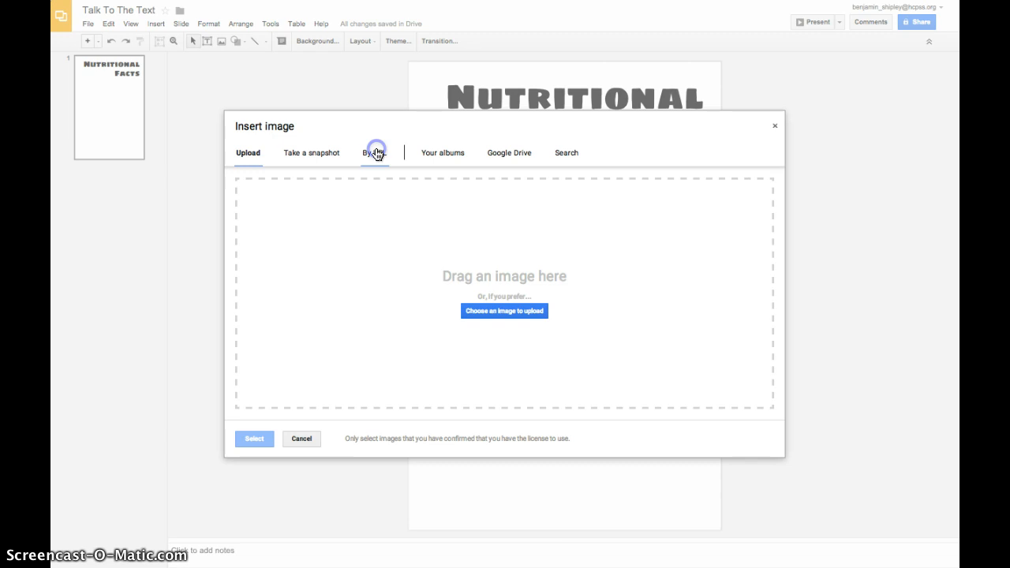
left_click(459, 158)
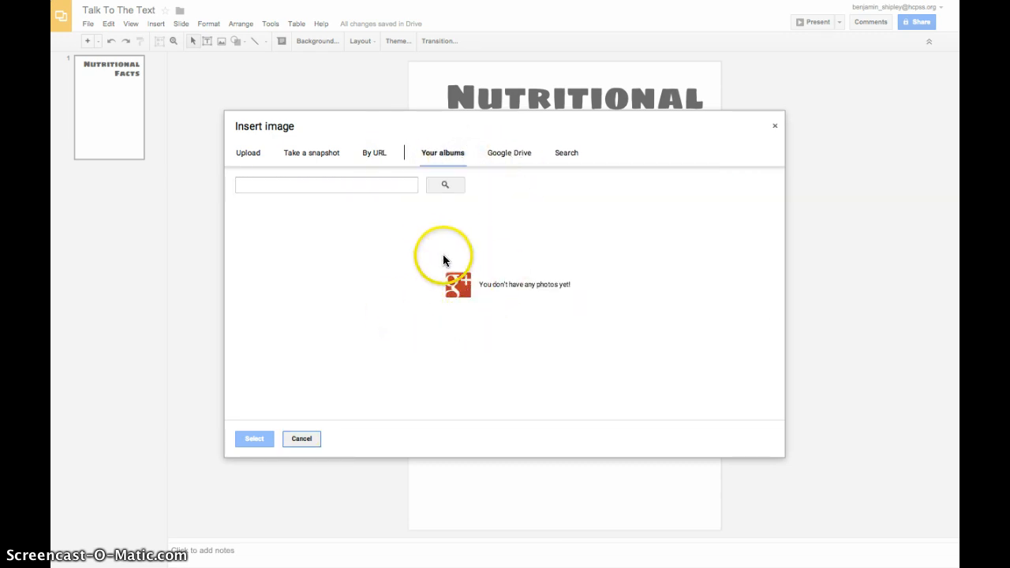
left_click(522, 154)
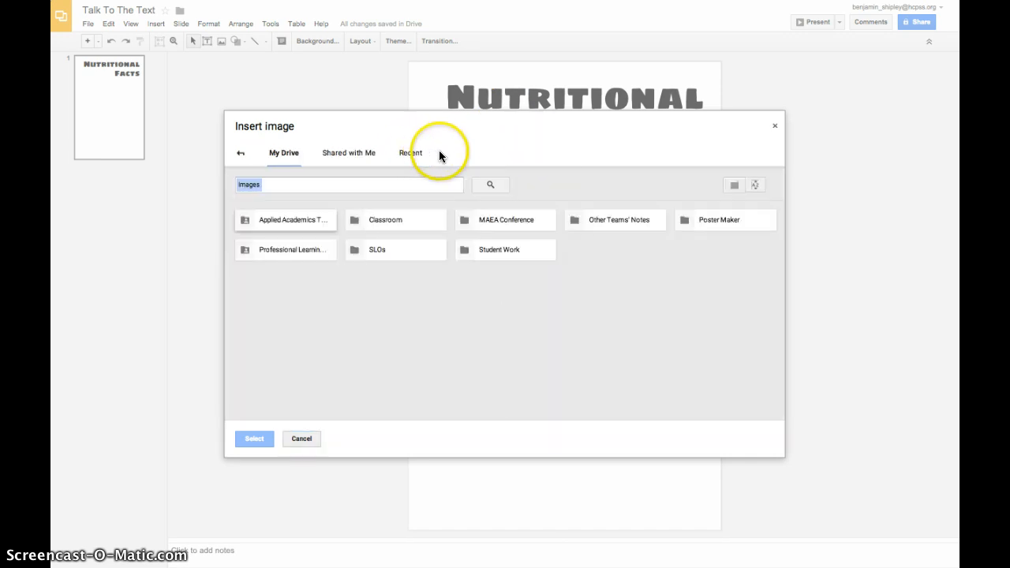
left_click(240, 153)
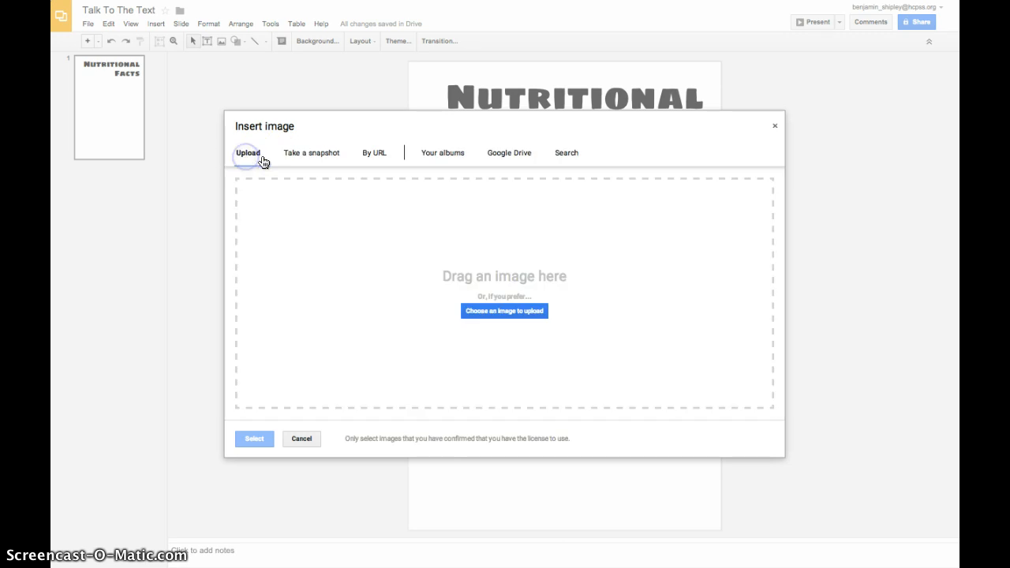
Search Google for "nutritional facts" images to insert
left_click(566, 153)
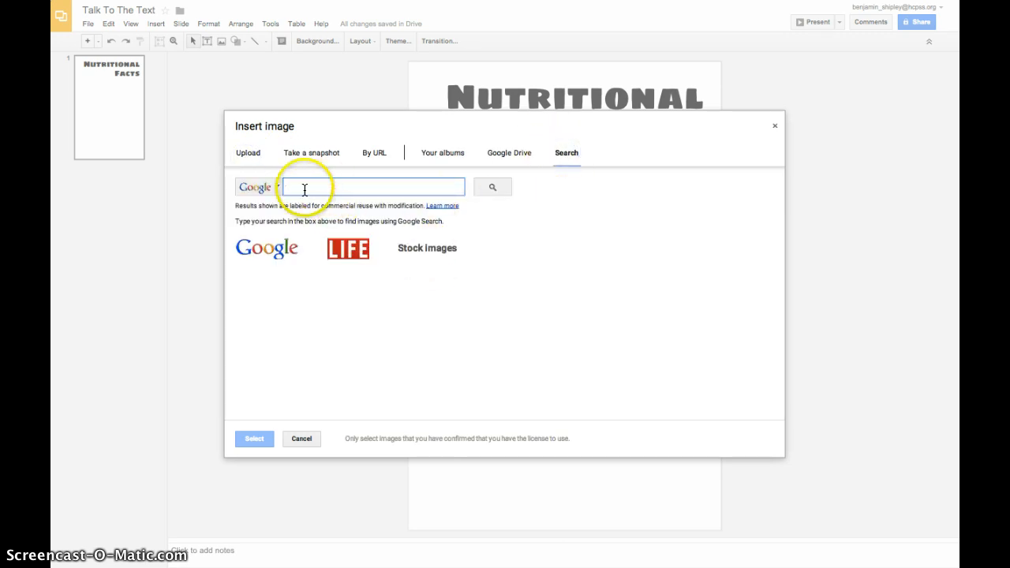
left_click(280, 187)
left_click(280, 188)
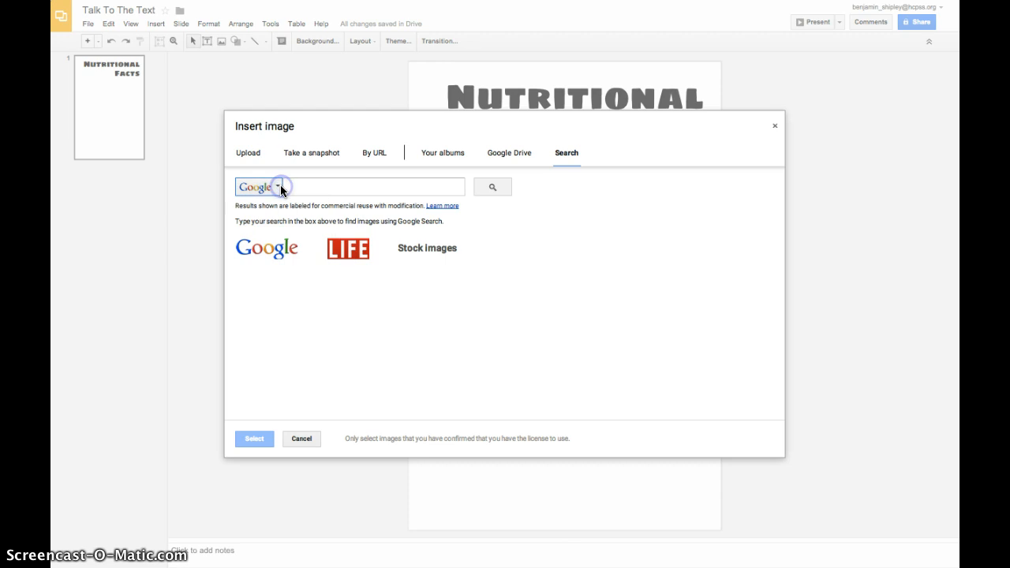
left_click(304, 189)
type("nutritional facts")
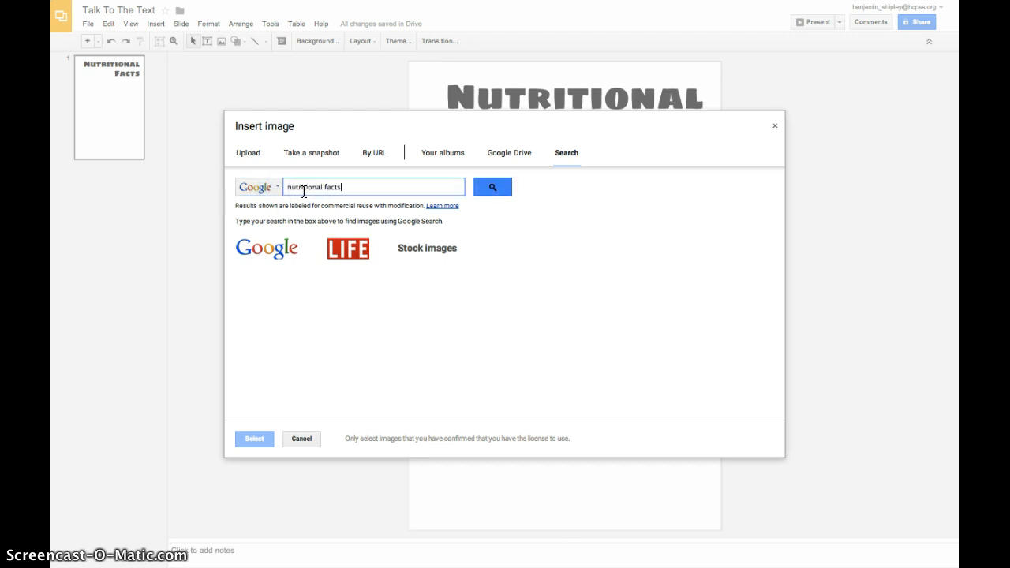
key("Return")
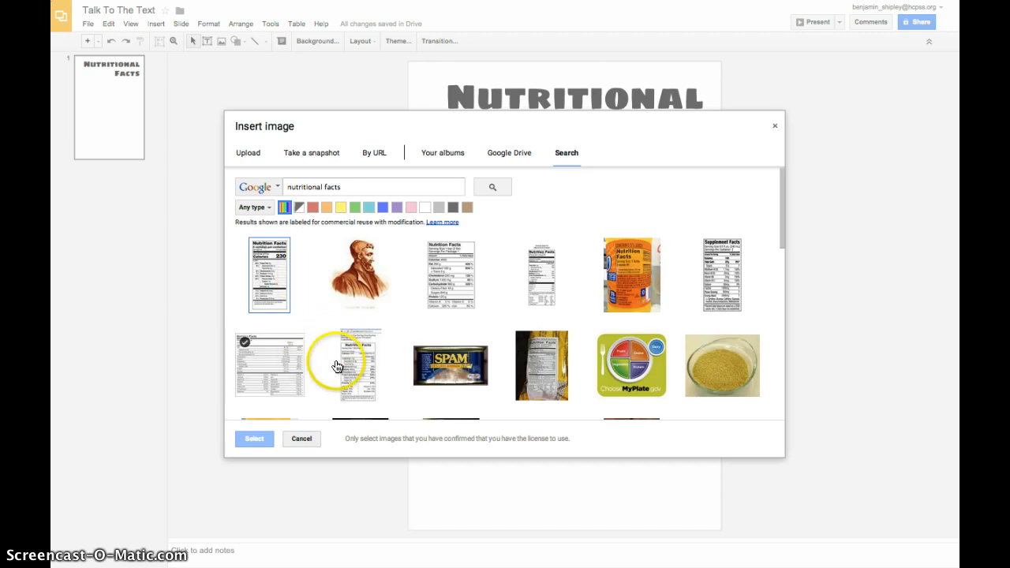
Insert the wide nutrition facts table image from the search results and place it under "Nutritional", just left of the word "Facts"
left_click(288, 376)
left_click(250, 439)
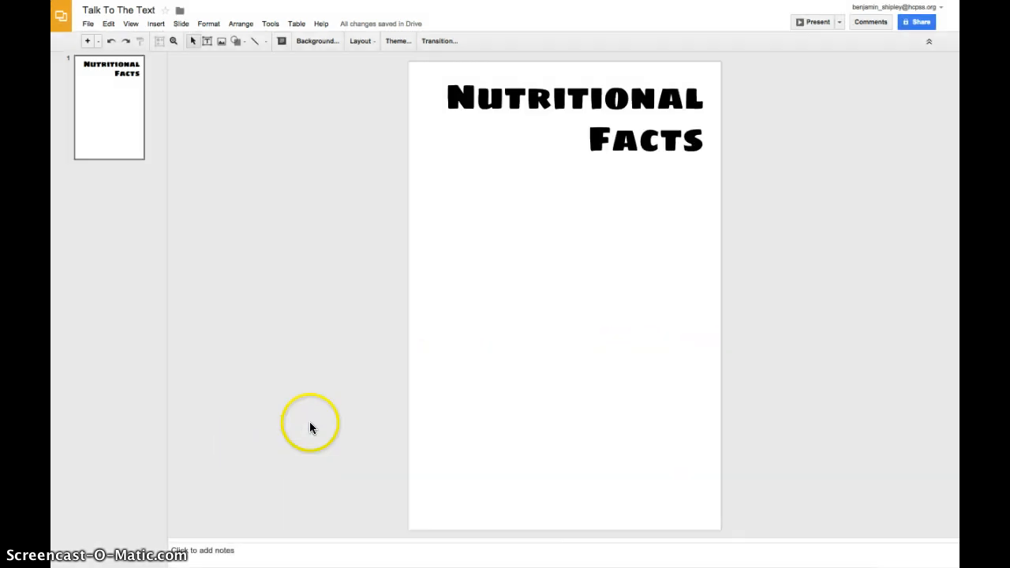
left_click_drag(577, 286, 532, 177)
left_click(559, 314)
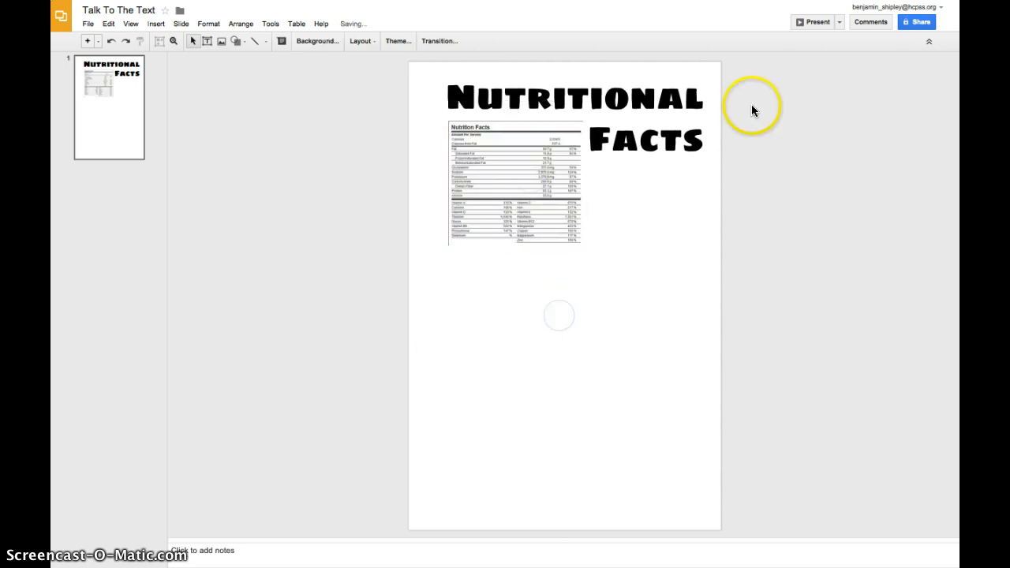
left_click_drag(724, 97, 529, 171)
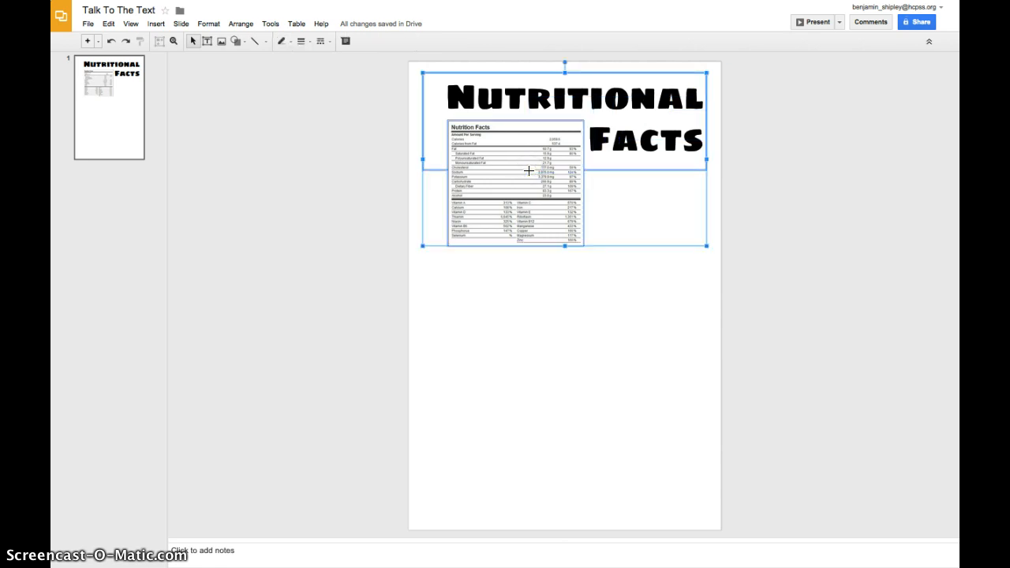
left_click(649, 282)
left_click(689, 261)
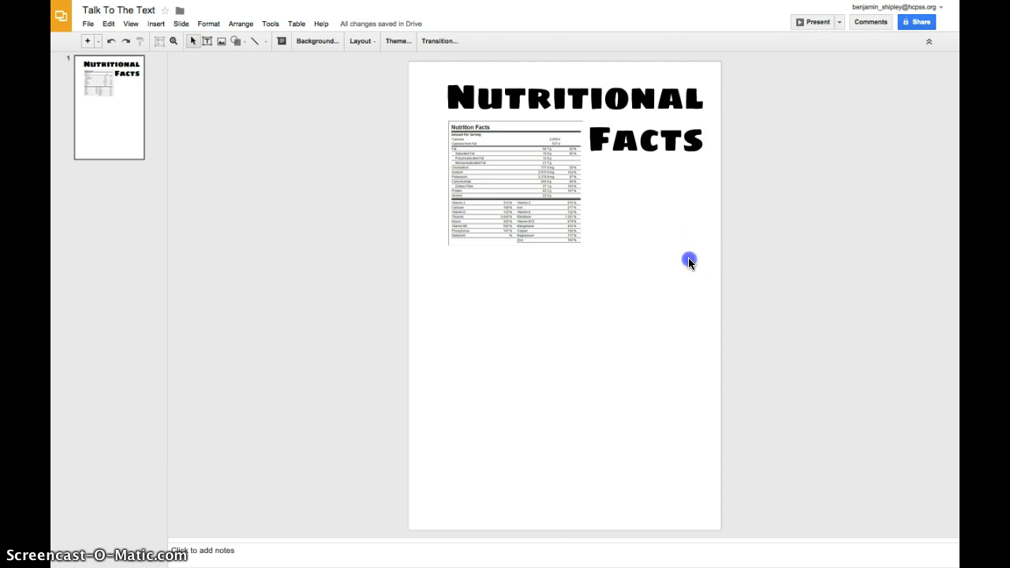
Select the heading and the nutrition table image together, nudge both slightly left and up, and deselect them
left_click_drag(688, 262, 540, 138)
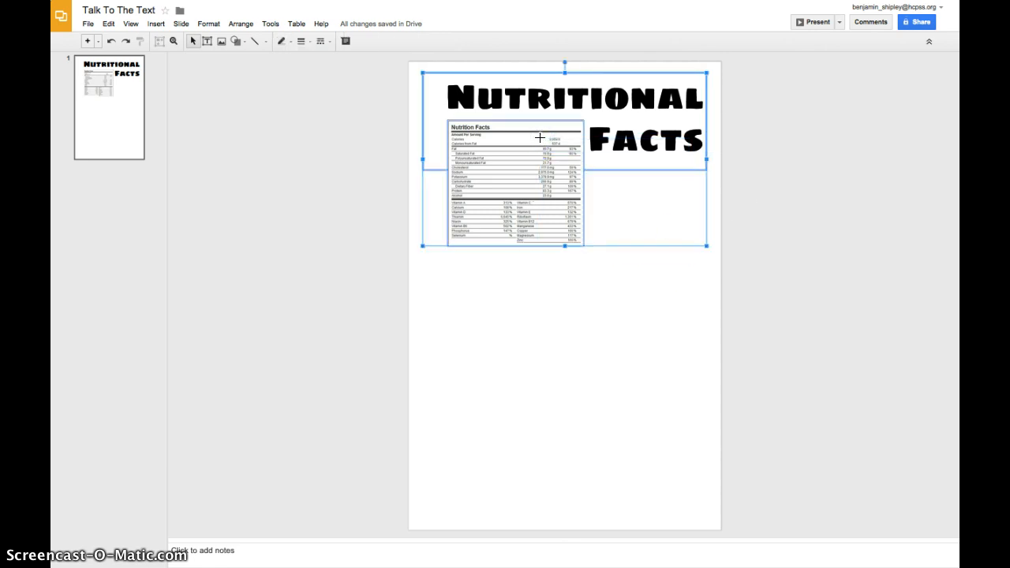
key("Left")
key("Left")
key("Left")
key("Left")
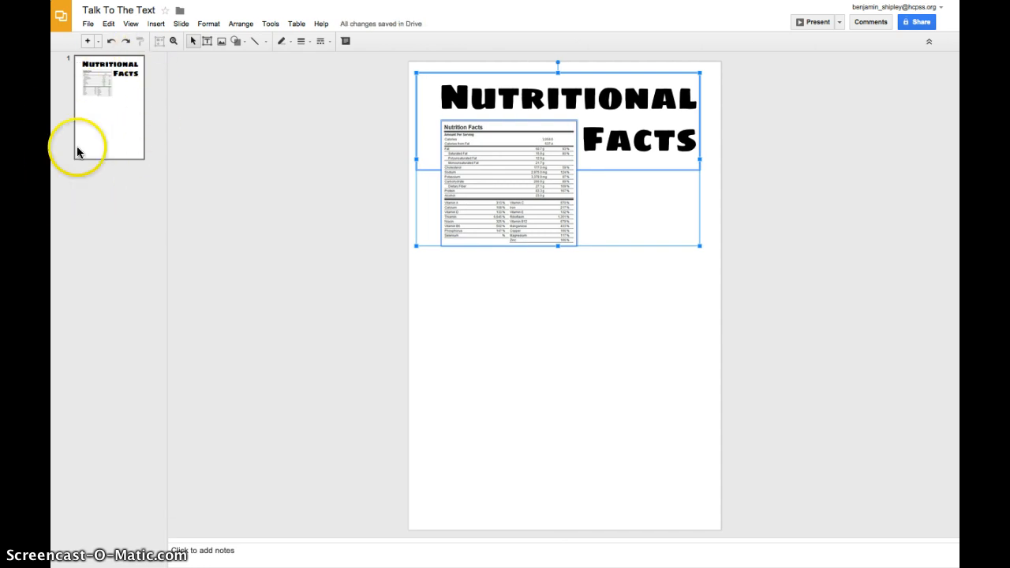
key("Left")
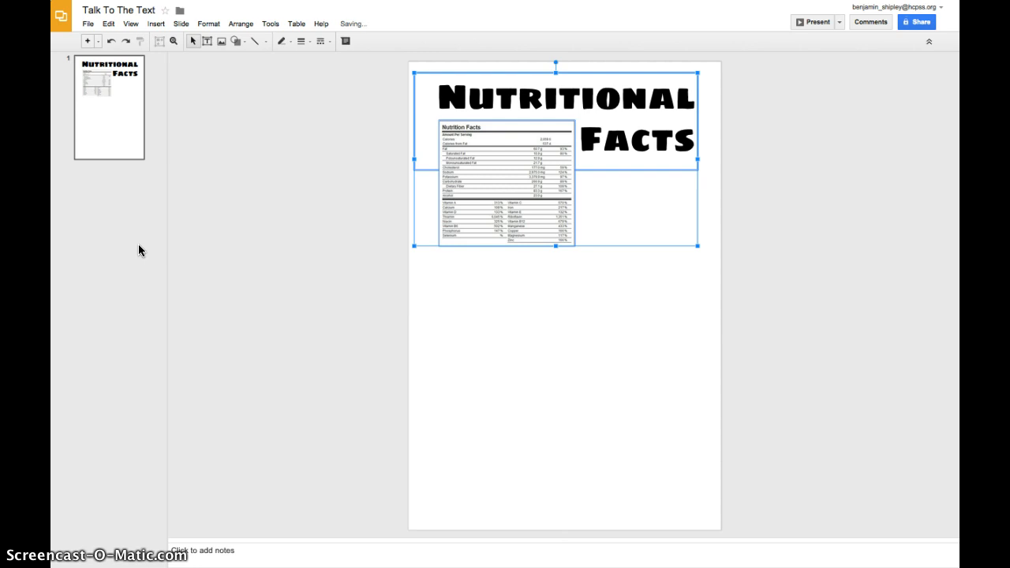
key("Right")
key("Up")
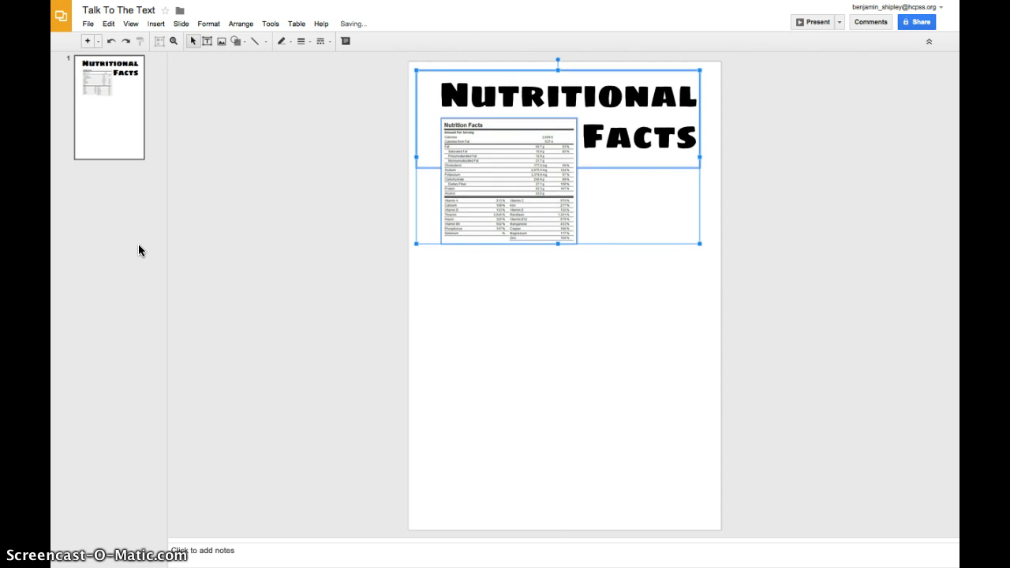
left_click(492, 303)
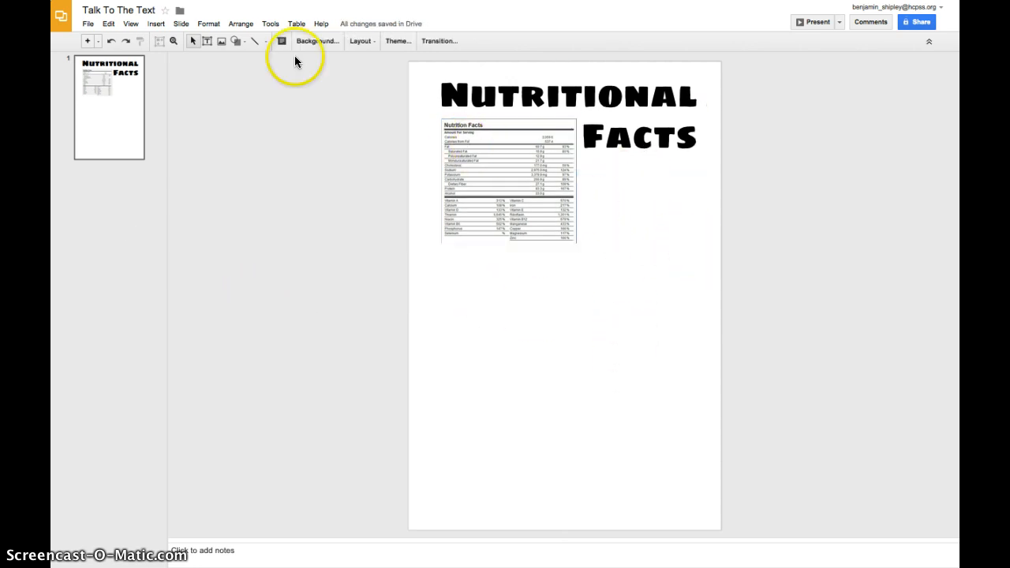
Draw a text box under the word "Facts", beside the nutrition table image, and set its font to Courier New
left_click(207, 41)
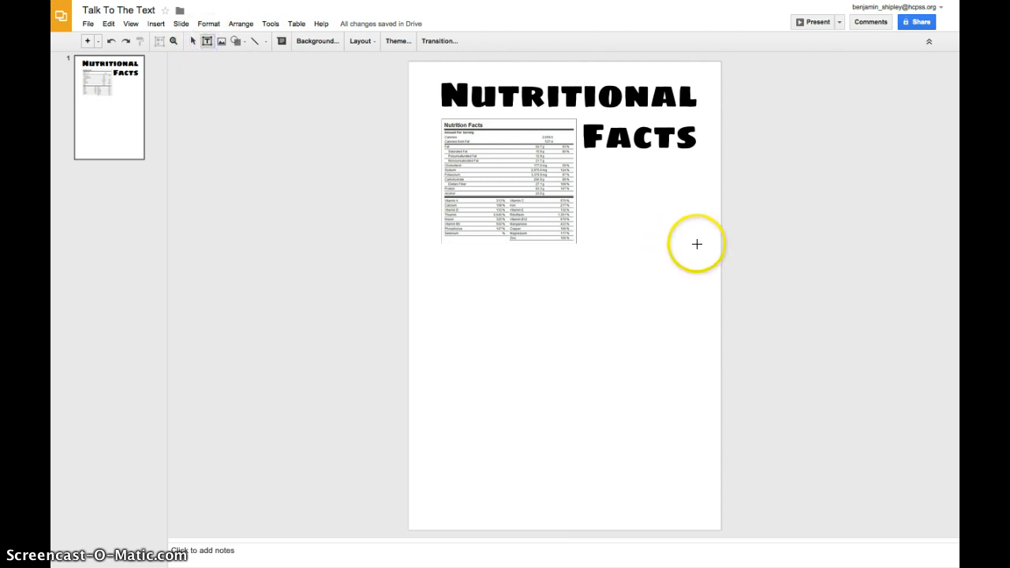
left_click_drag(697, 244, 585, 159)
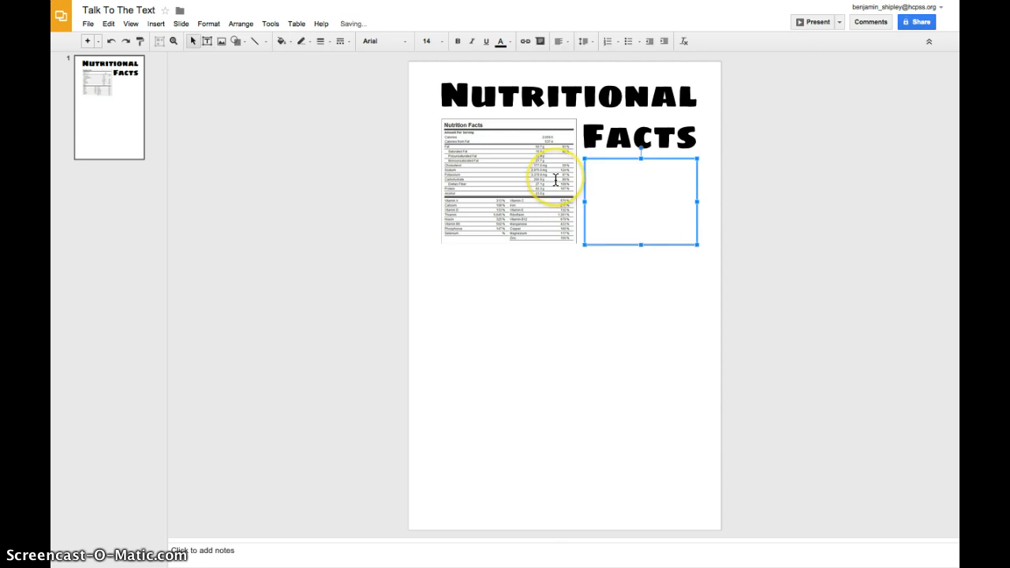
left_click(383, 42)
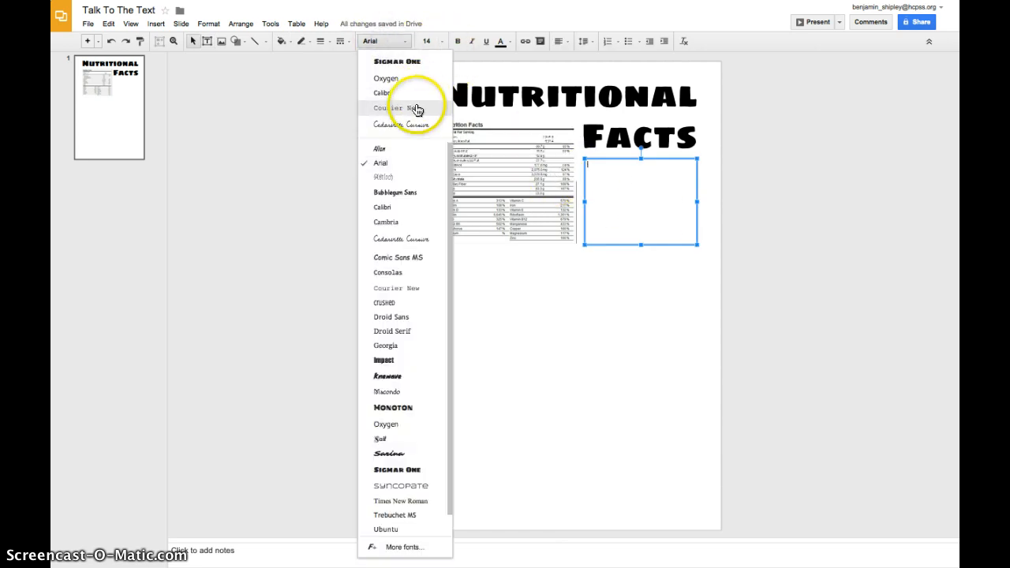
left_click(416, 108)
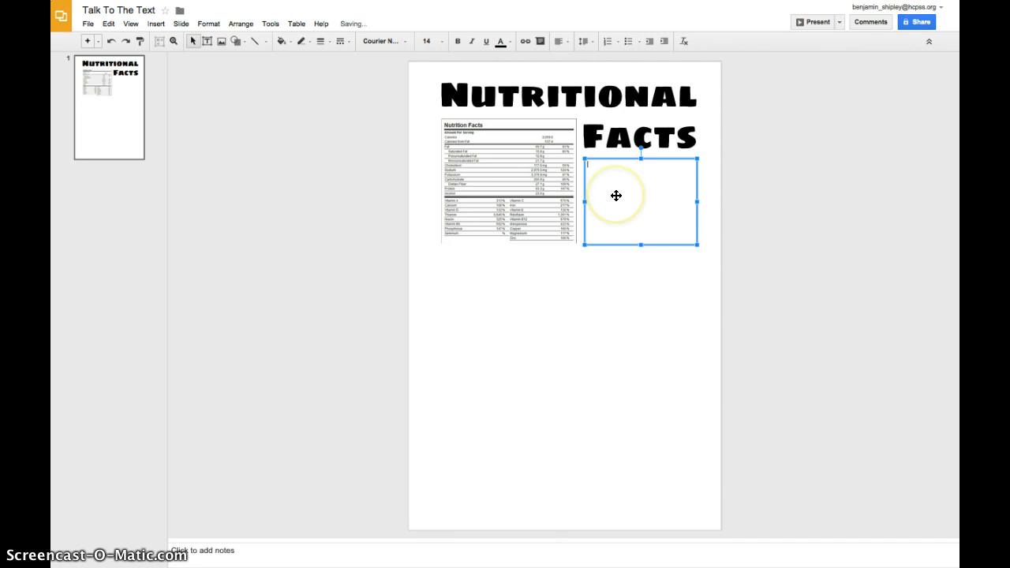
Enter "Directions:" and, after a blank line, "Please read the following text and answer the questions below..or whatever!" in the new text box
type("Directions:")
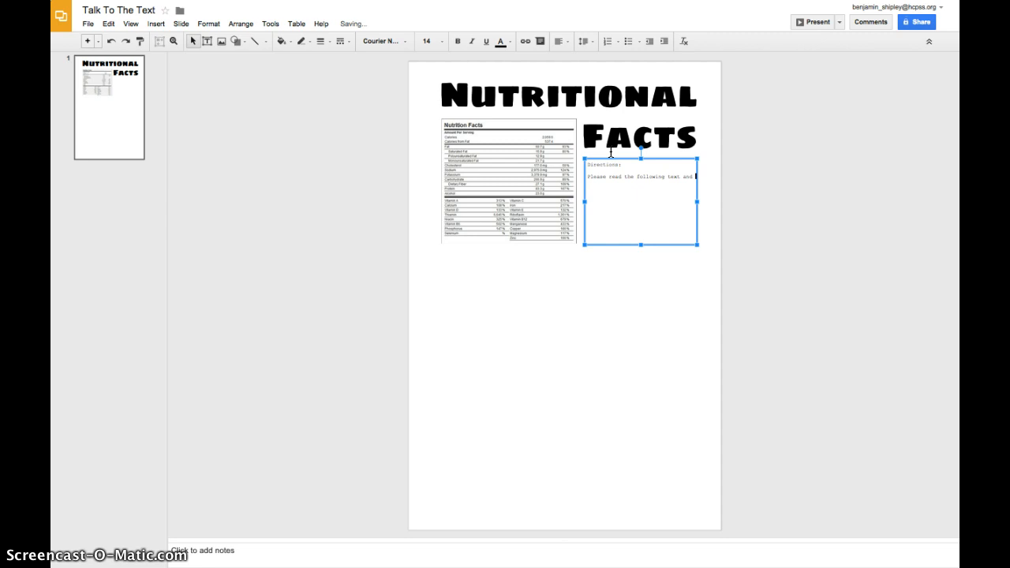
type("a")
left_click(662, 372)
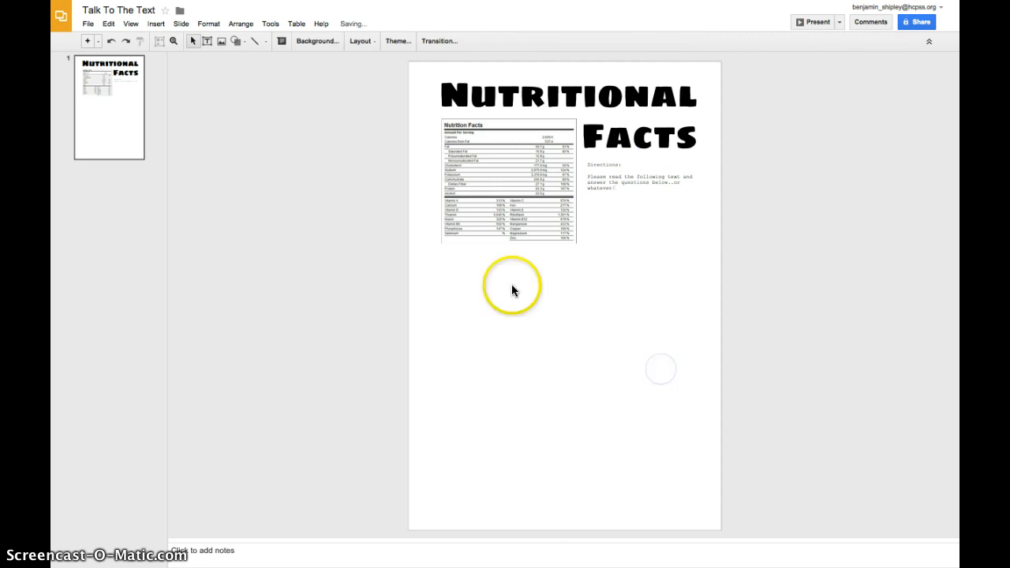
Nudge the directions text box down and shorten it from below so it ends near the nutrition table image's lower edge
left_click(605, 189)
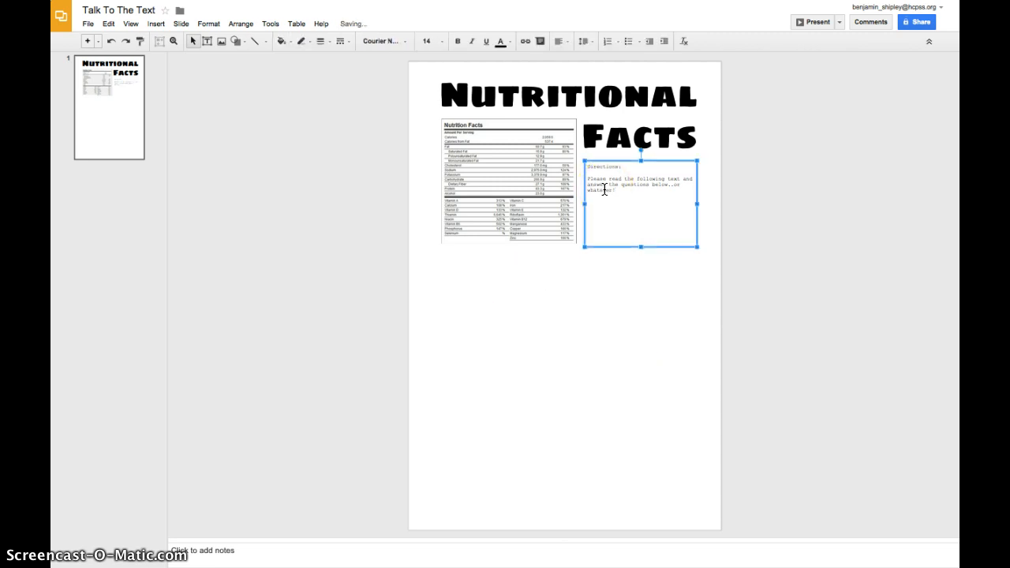
key("Down")
key("Down")
key("Down")
key("Down")
key("Down")
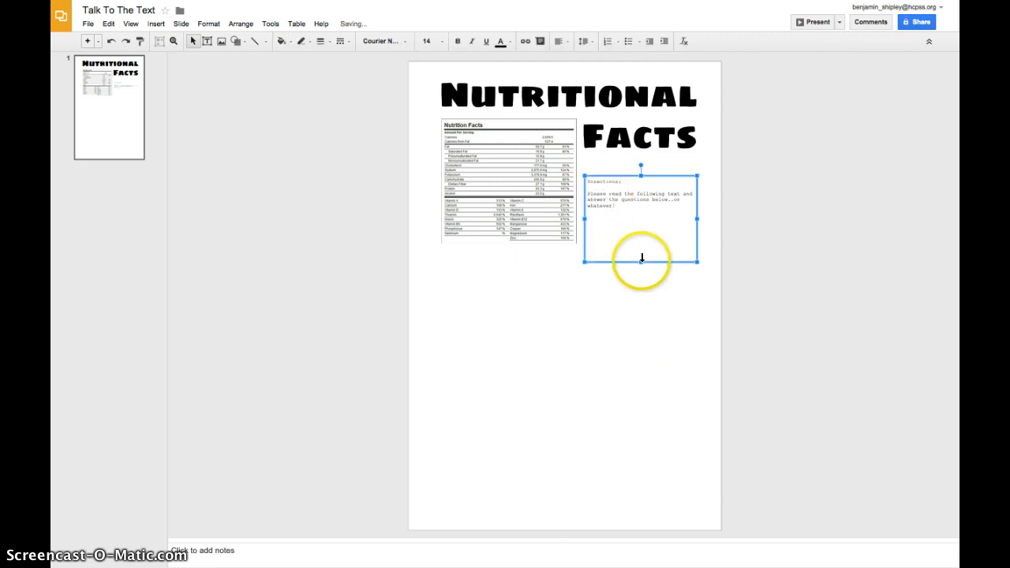
left_click_drag(642, 261, 641, 236)
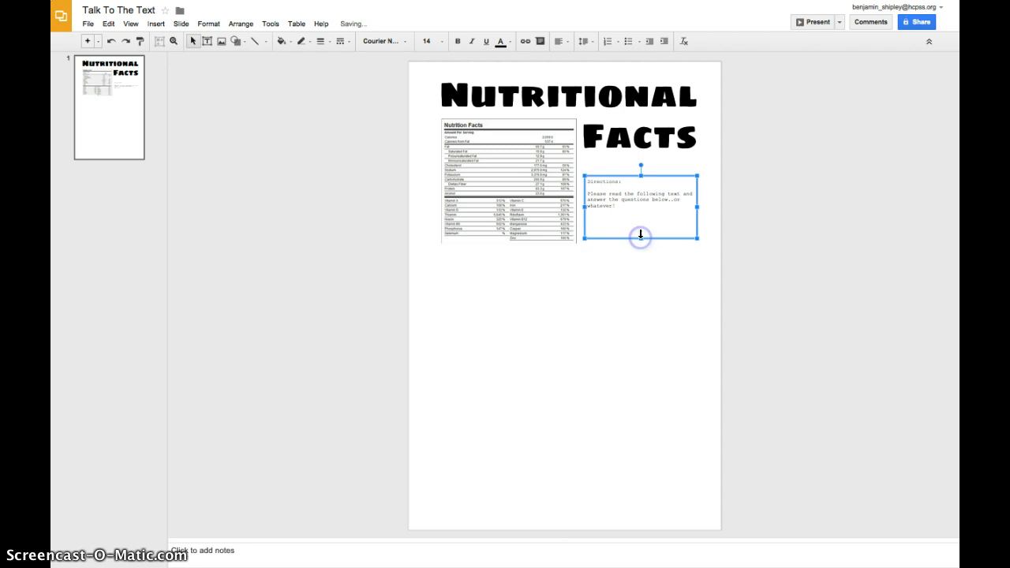
left_click(644, 287)
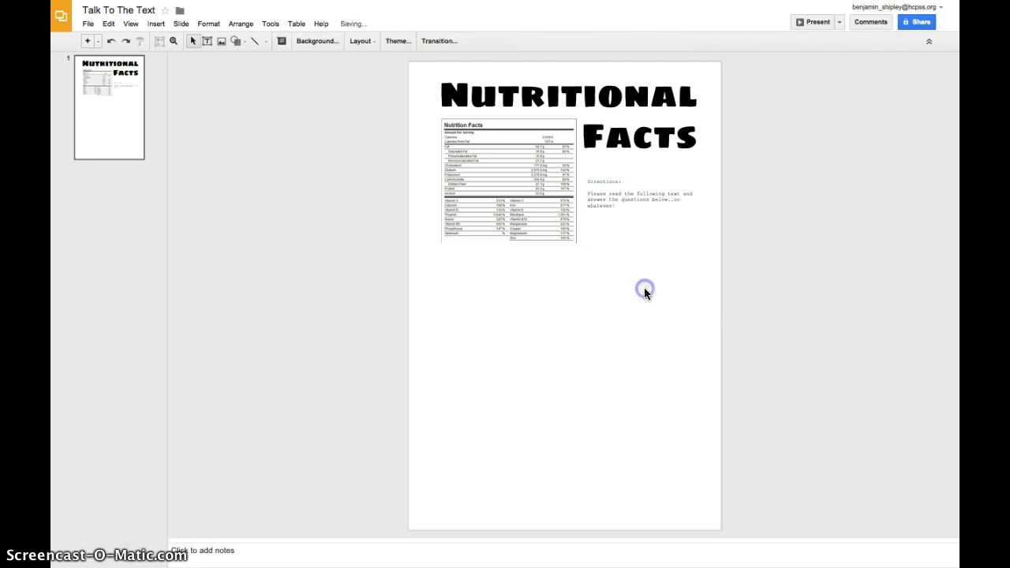
Draw a large text box across the page below the image and directions, and paste the copied lorem ipsum paragraphs into it
left_click(206, 40)
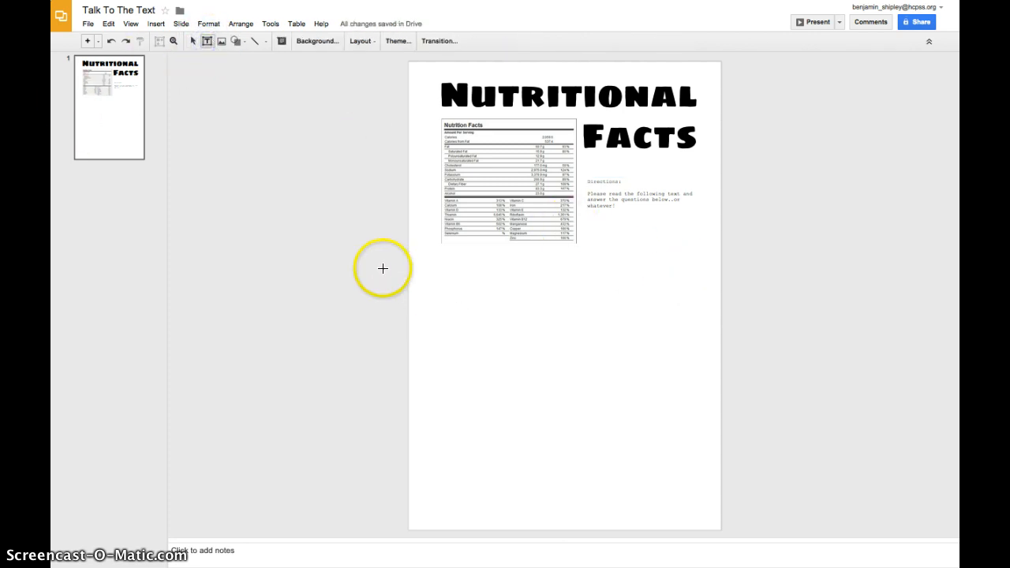
left_click_drag(425, 257, 697, 458)
left_click(497, 345)
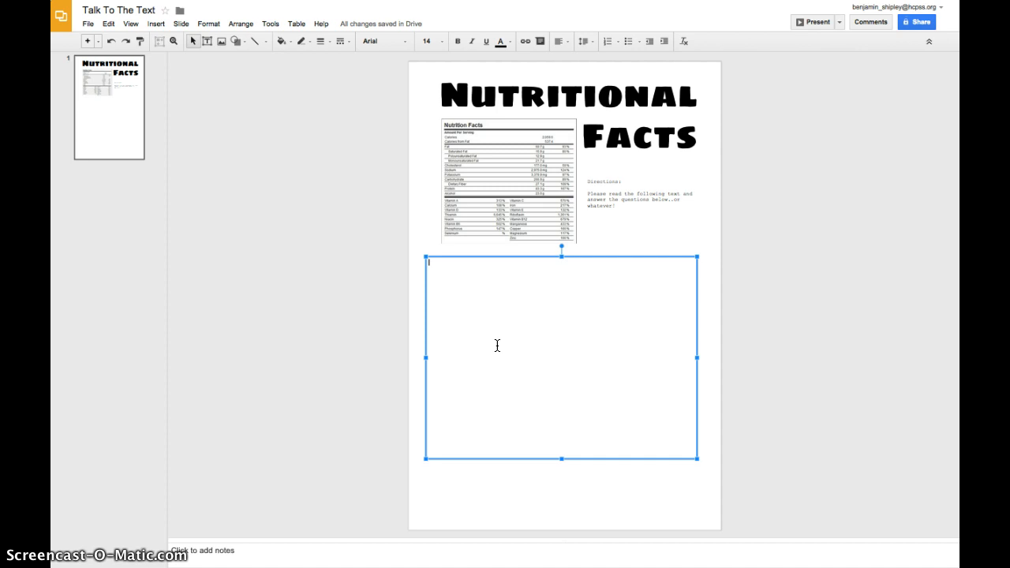
key("ctrl+v")
left_click(530, 402)
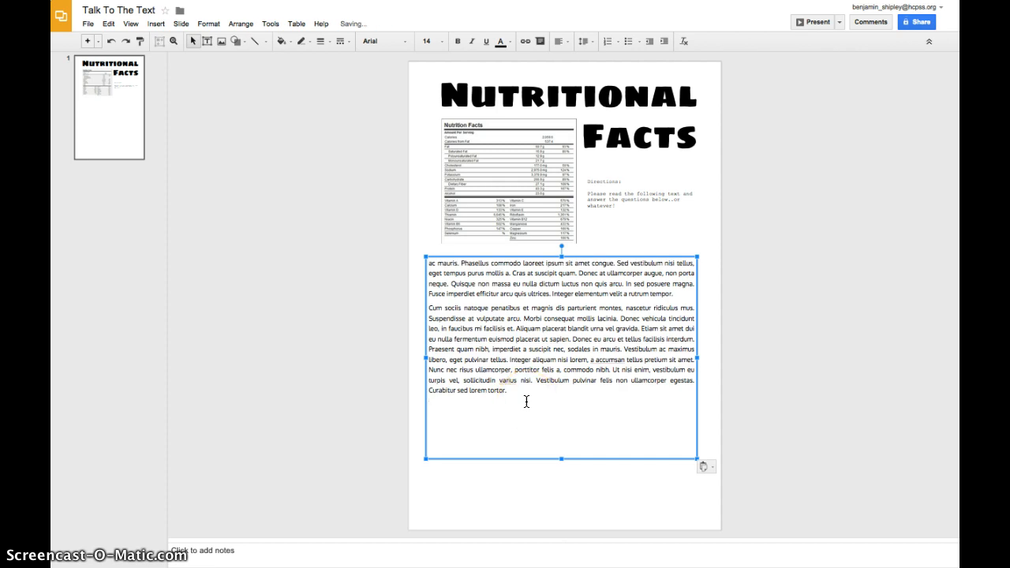
Set the font of all the pasted lorem ipsum text to Oxygen
key("ctrl+a")
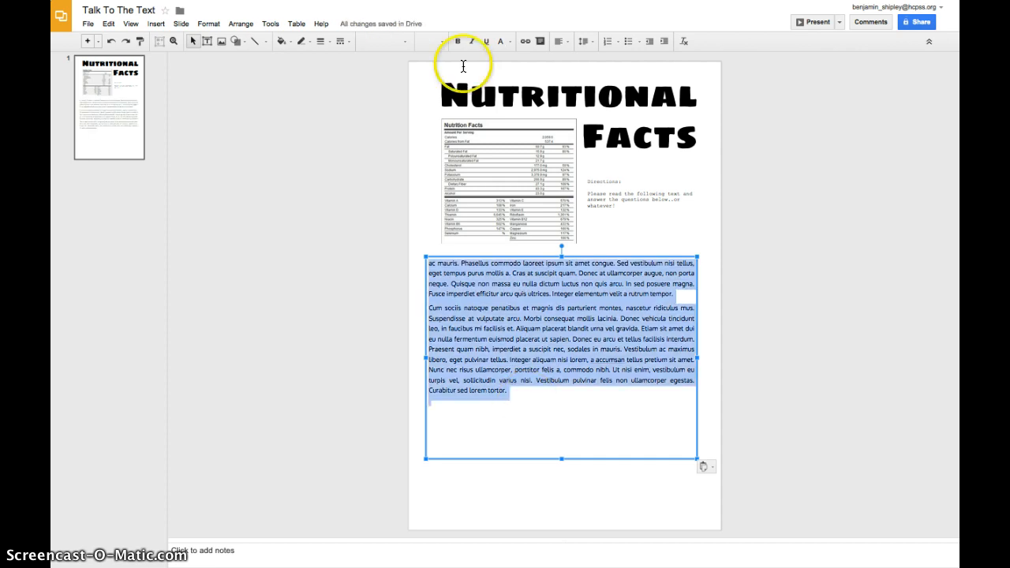
left_click(406, 41)
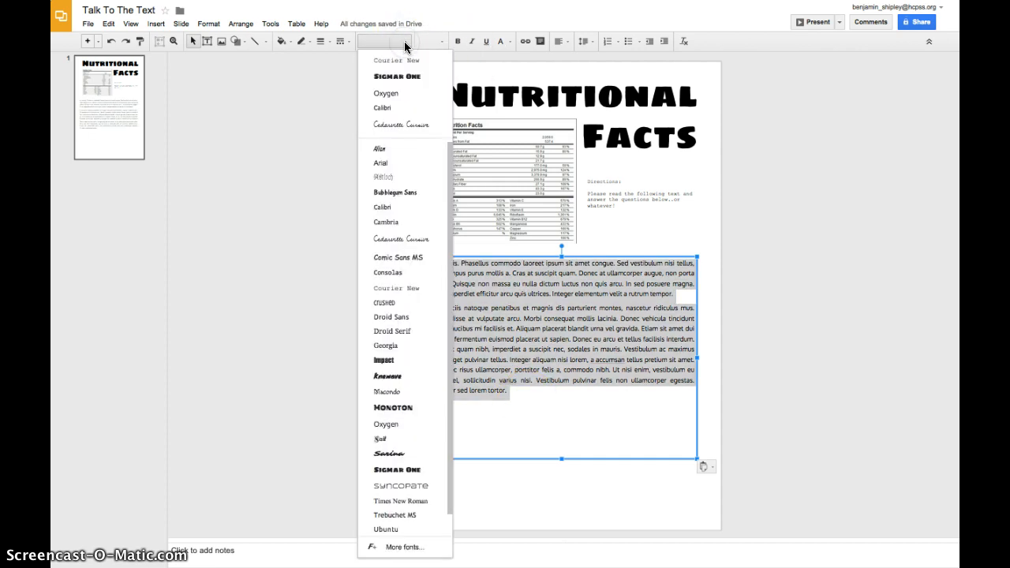
left_click(414, 94)
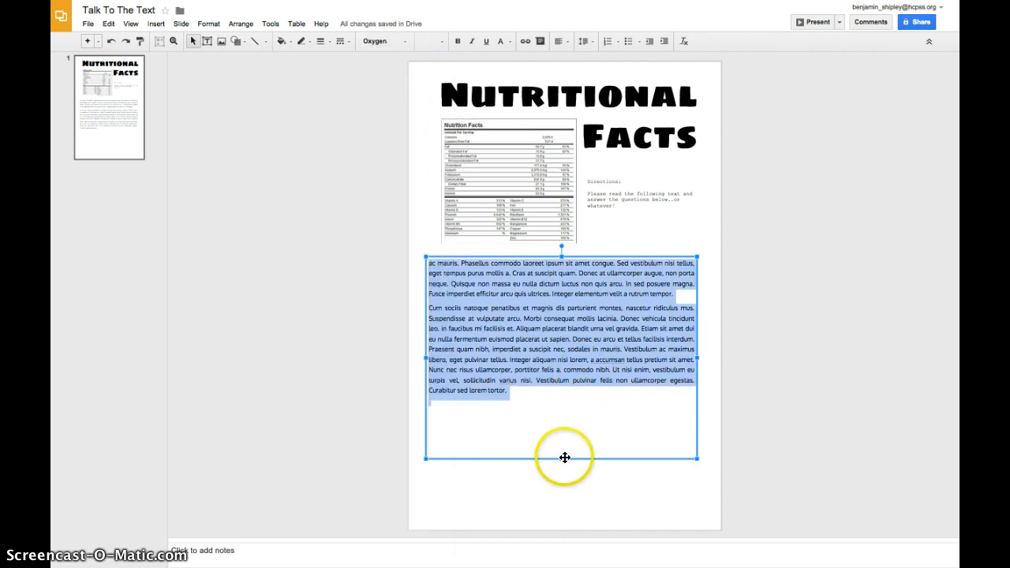
Shorten the lorem ipsum text box from below so it ends just under its last line of text
left_click(563, 475)
left_click(520, 350)
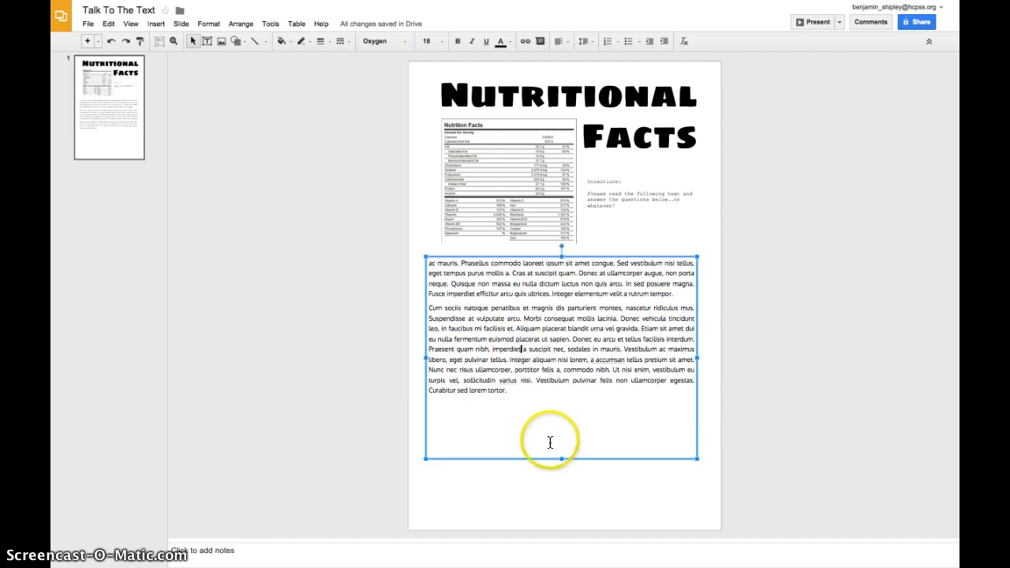
left_click_drag(561, 458, 562, 405)
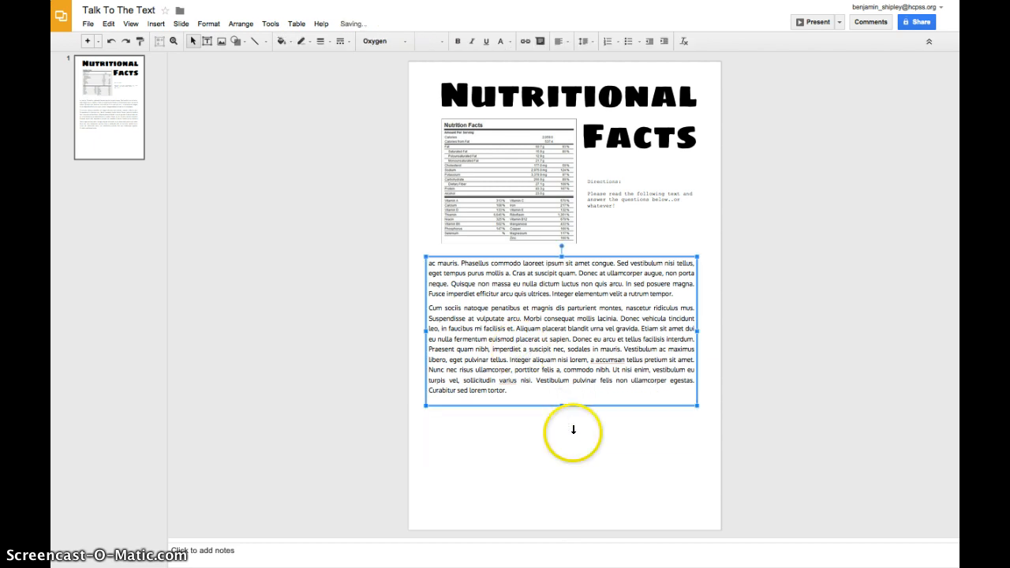
left_click(579, 427)
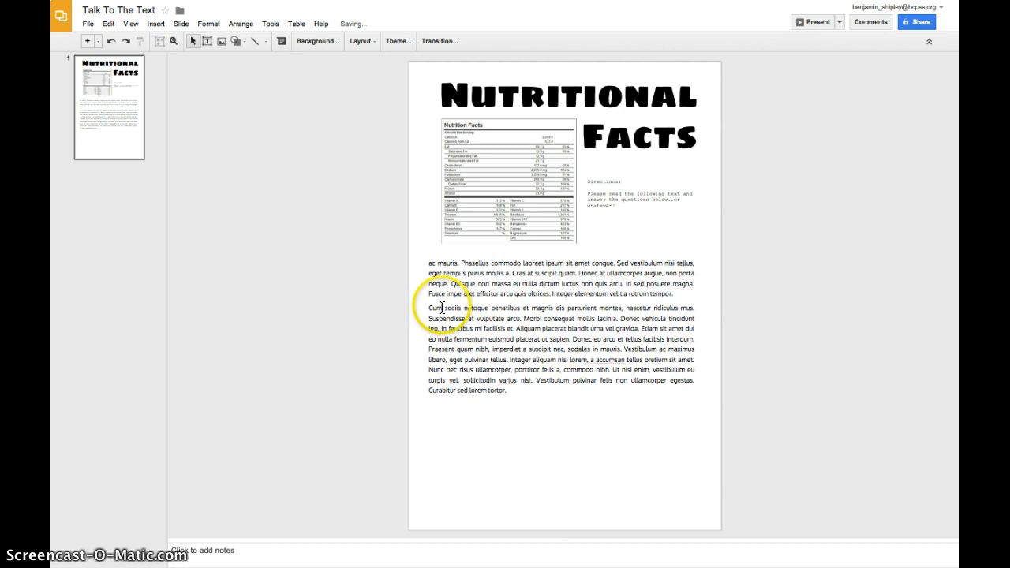
Draw a wide text box in the empty space below the lorem ipsum paragraphs and set its font to Courier New
left_click(207, 40)
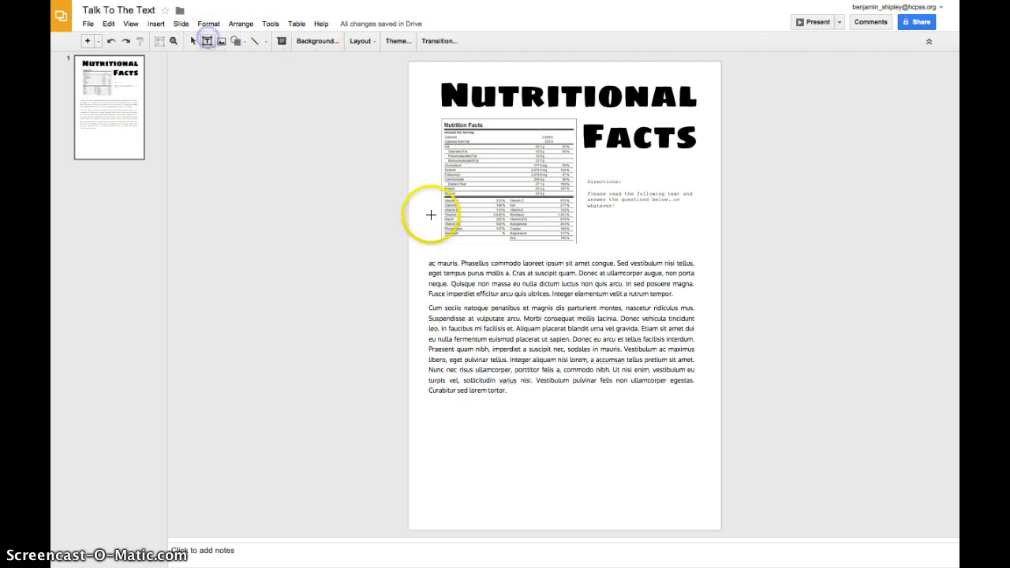
left_click_drag(690, 420, 426, 501)
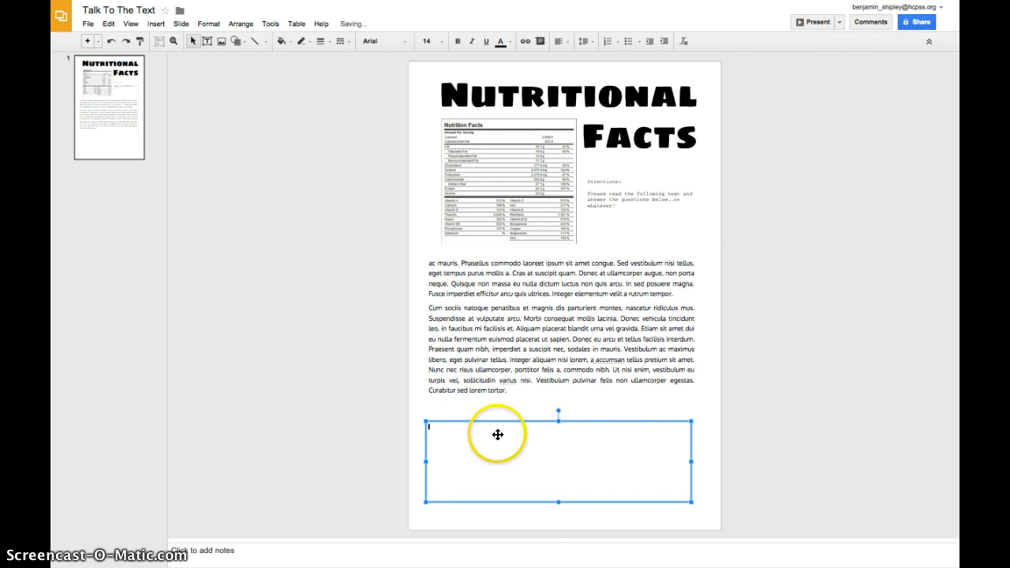
left_click(408, 41)
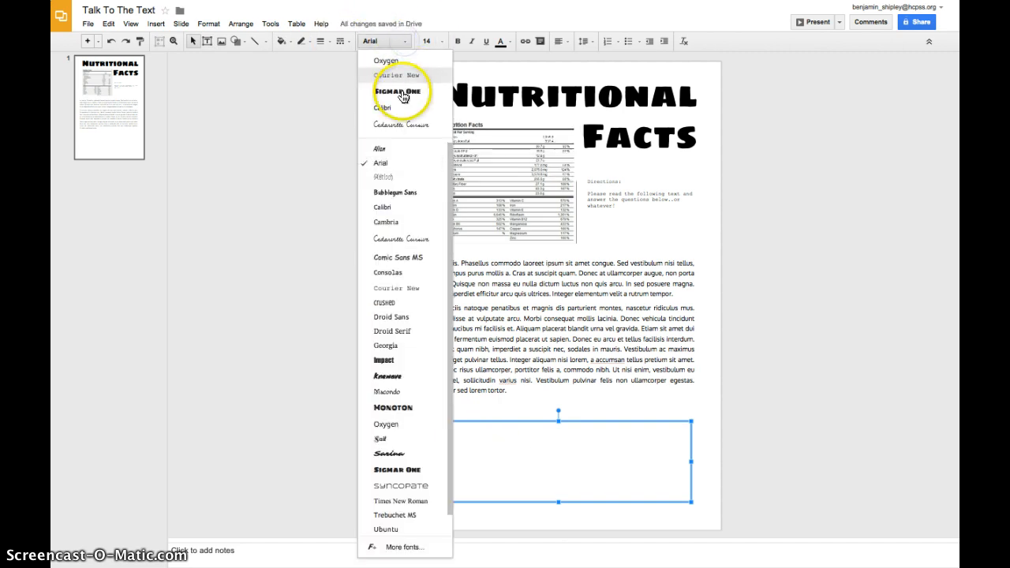
left_click(401, 76)
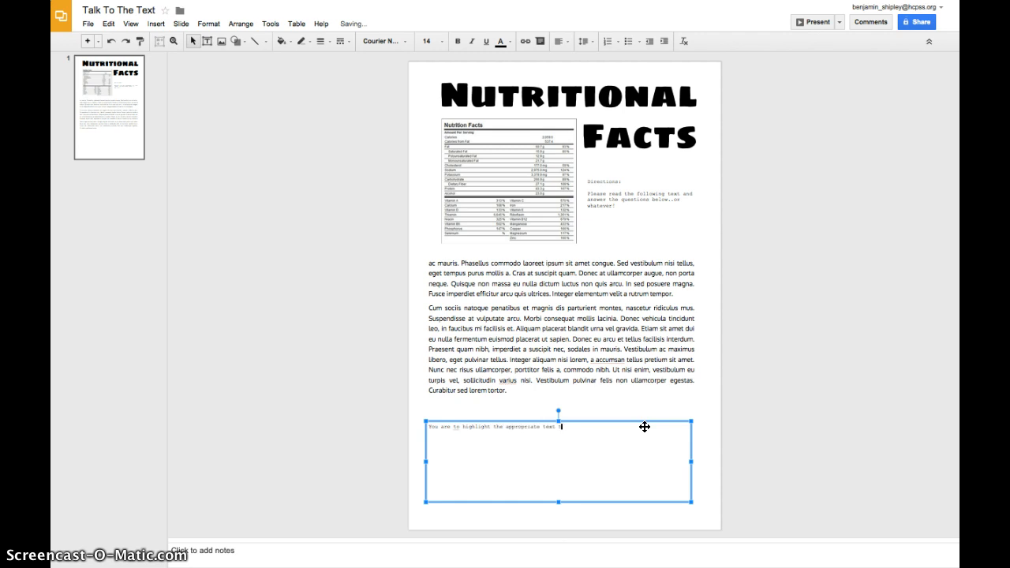
Enter "You are to highlight the appropriate text that provides evidence that the food is nutritionally beneficial." in the new text box
type("prov")
type("su")
type("tritionally ")
type("bad")
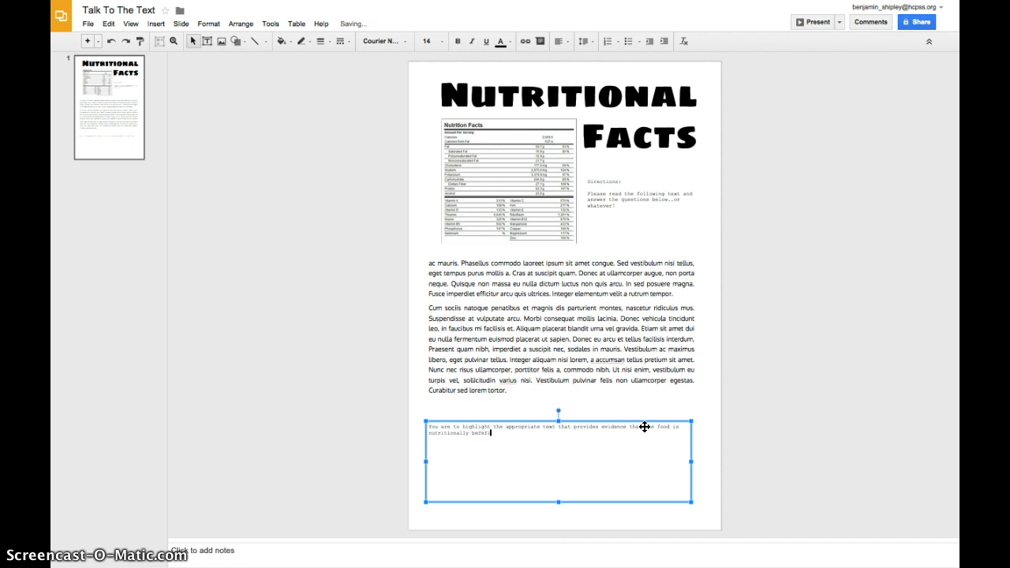
type("eficial.")
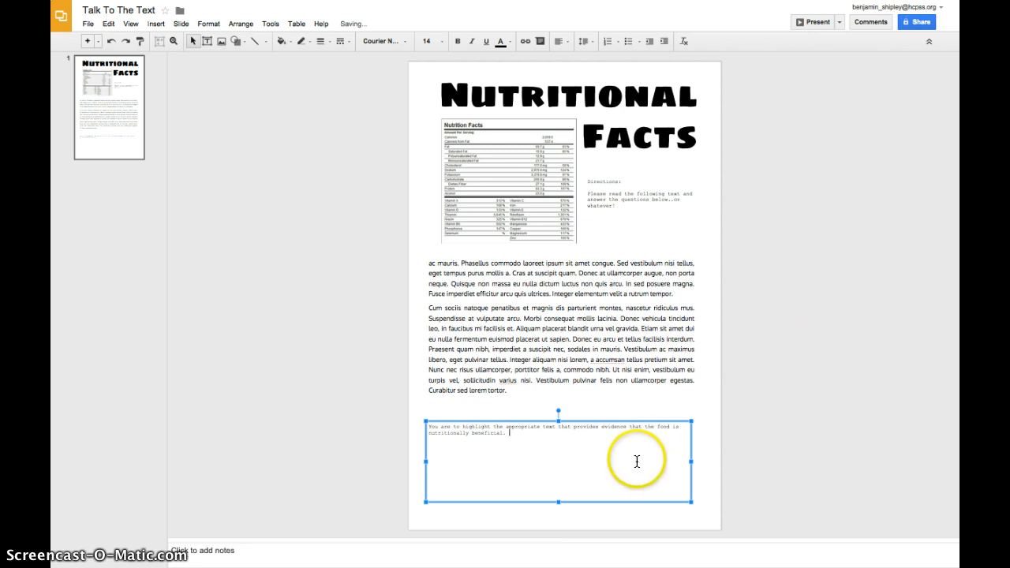
Add three placeholder lines reading "blah" under the highlighting instruction and deselect the text box
key("Return")
type("1. ")
type("blah")
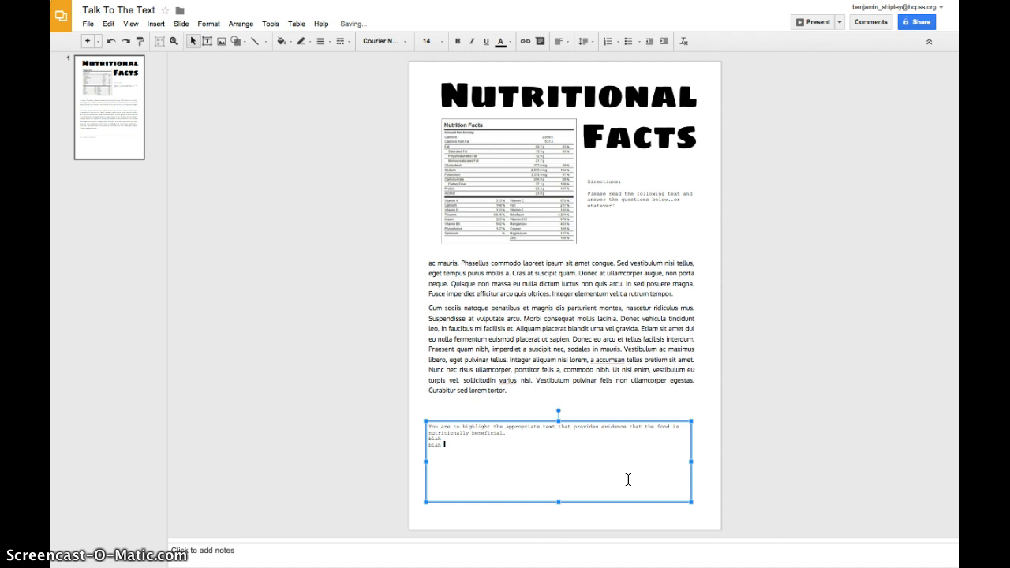
key("Return")
type("blah")
left_click(477, 392)
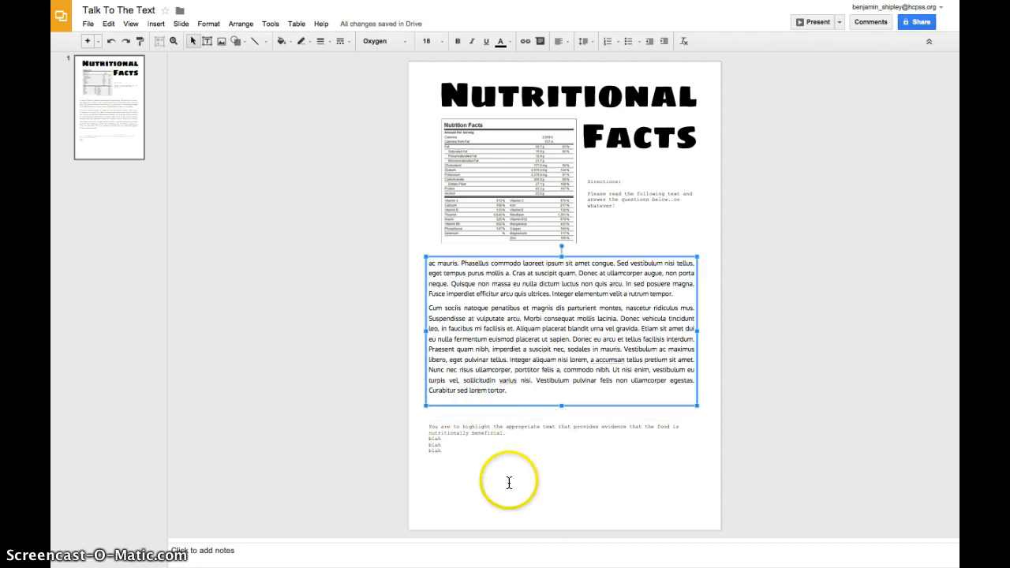
left_click(611, 484)
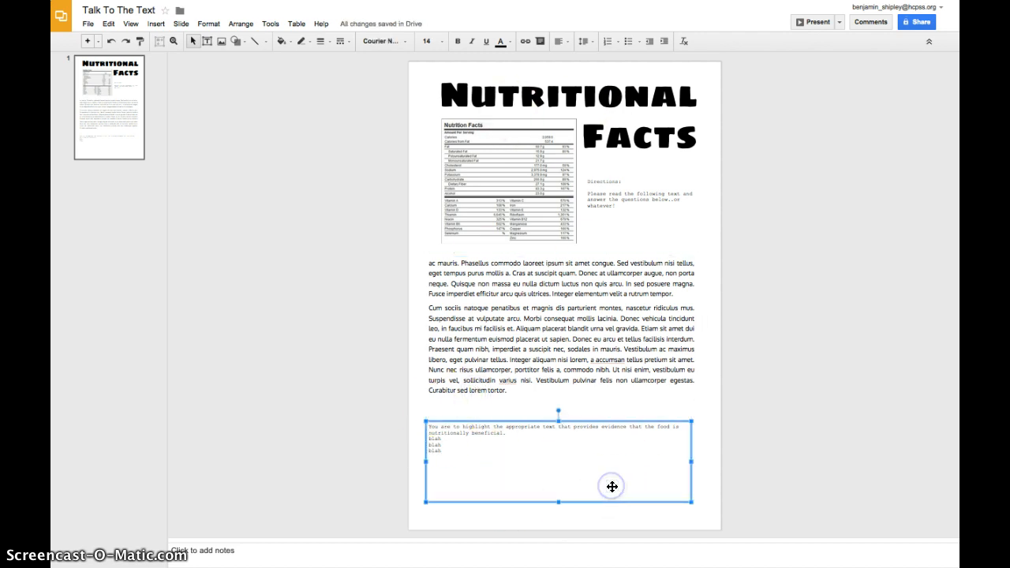
left_click(356, 267)
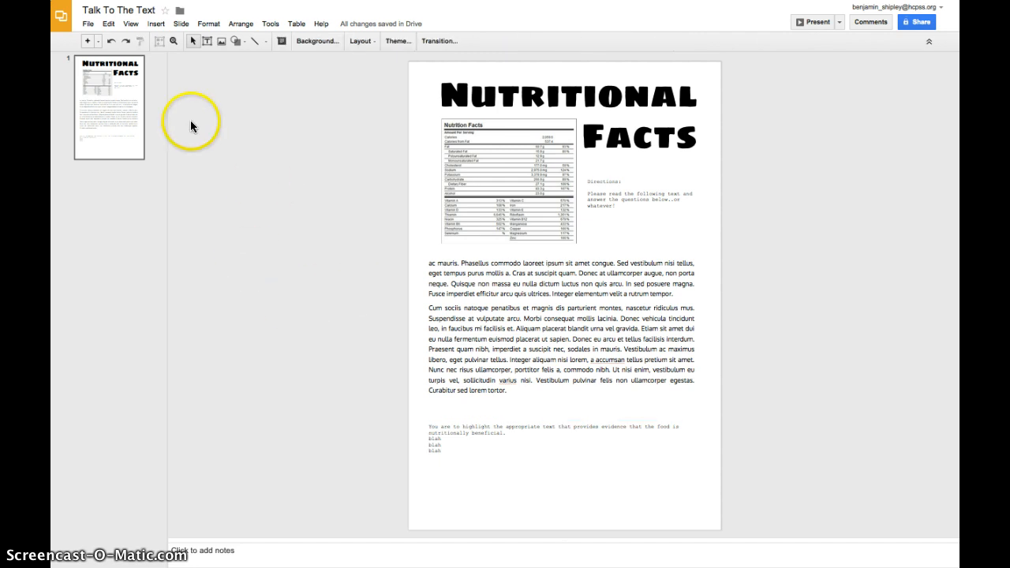
Open the system print dialog for the poster and choose the Poster Mode (12x18) preset
left_click(86, 24)
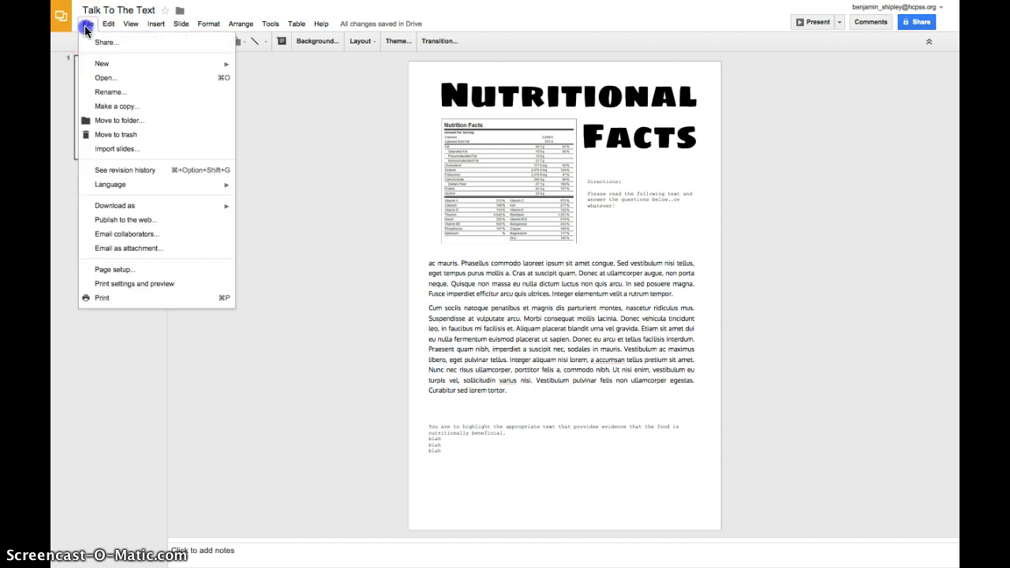
left_click(110, 300)
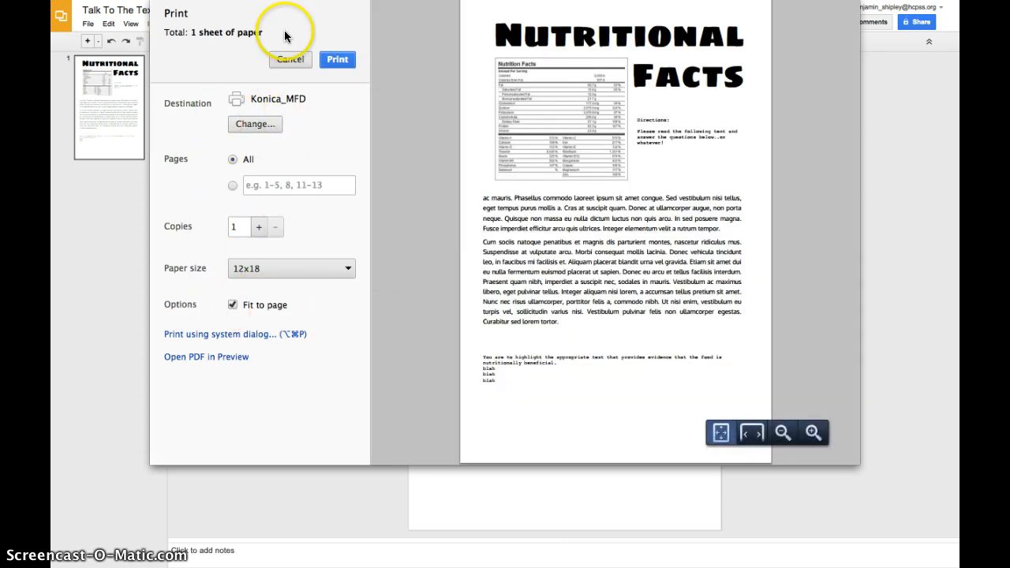
left_click(219, 335)
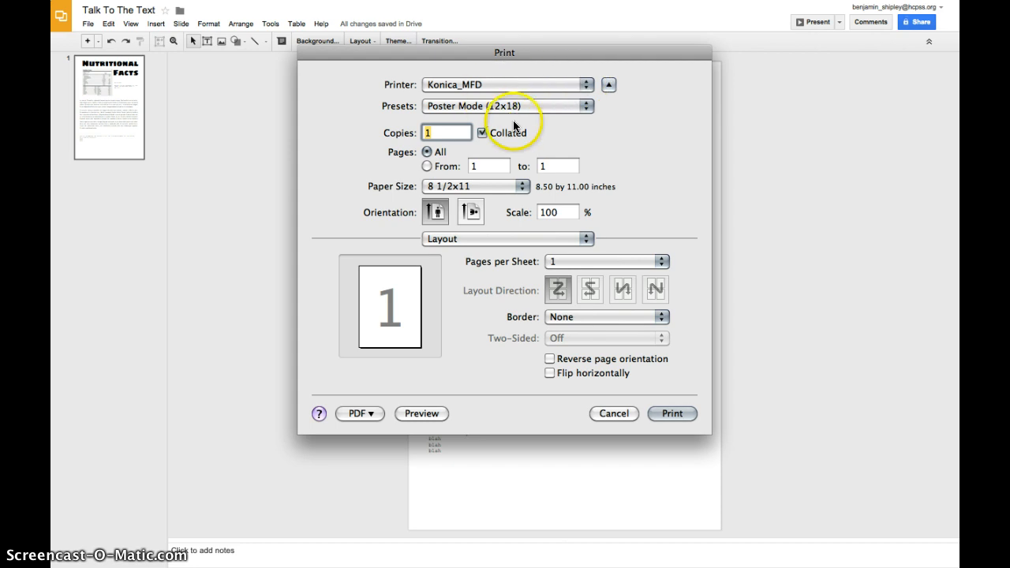
left_click(560, 106)
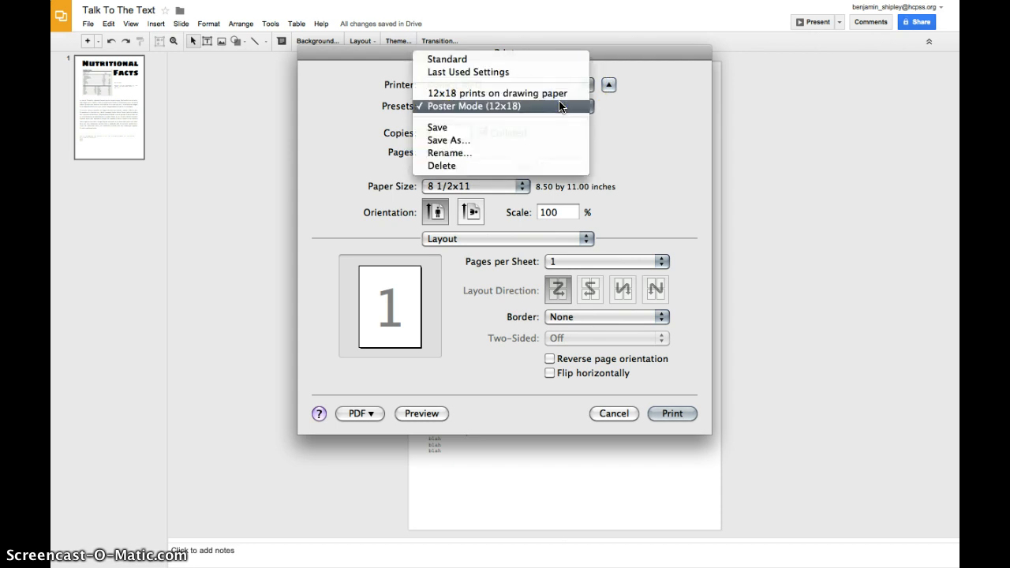
left_click(557, 106)
left_click(635, 143)
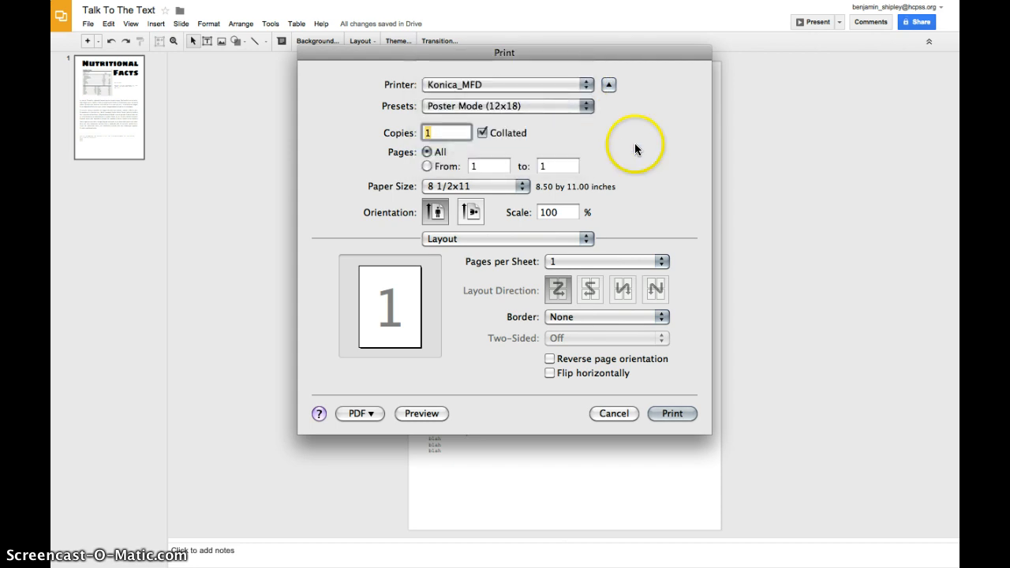
Set the print paper size to the custom 12x18 size
left_click(525, 188)
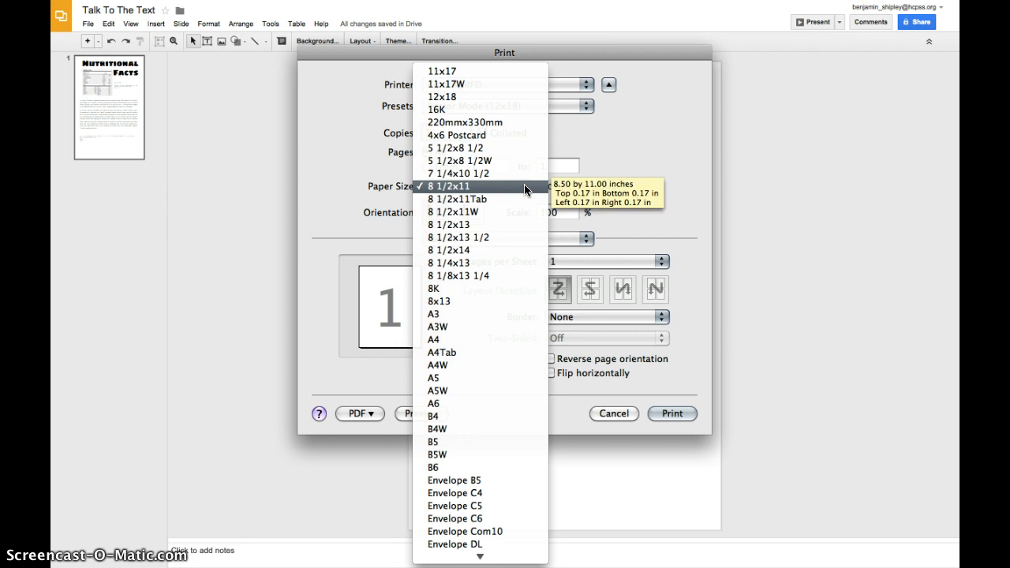
scroll(525, 189, "down", 5)
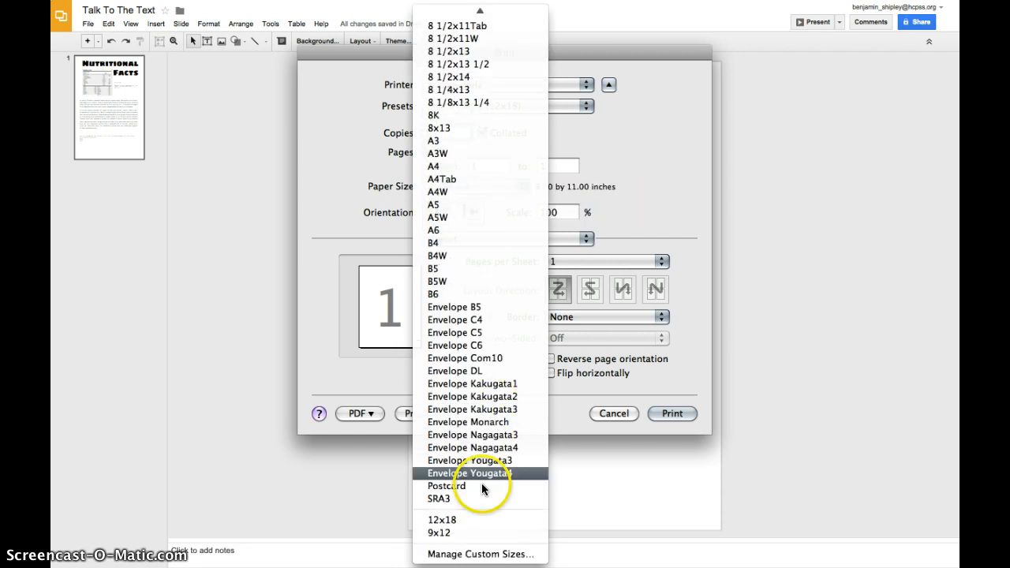
left_click(476, 524)
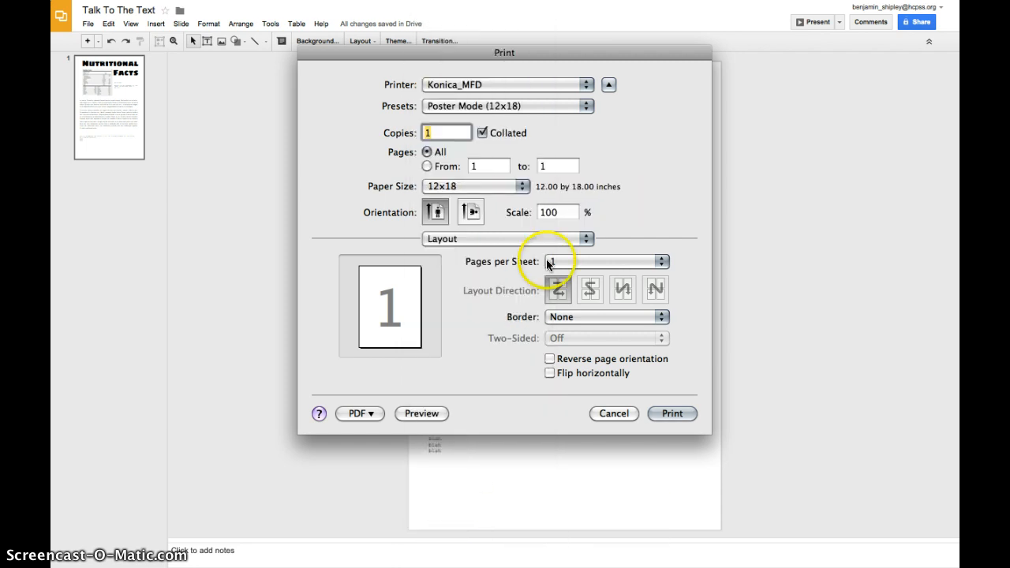
Open the list of printer option categories in the print dialog
left_click(583, 239)
left_click(582, 239)
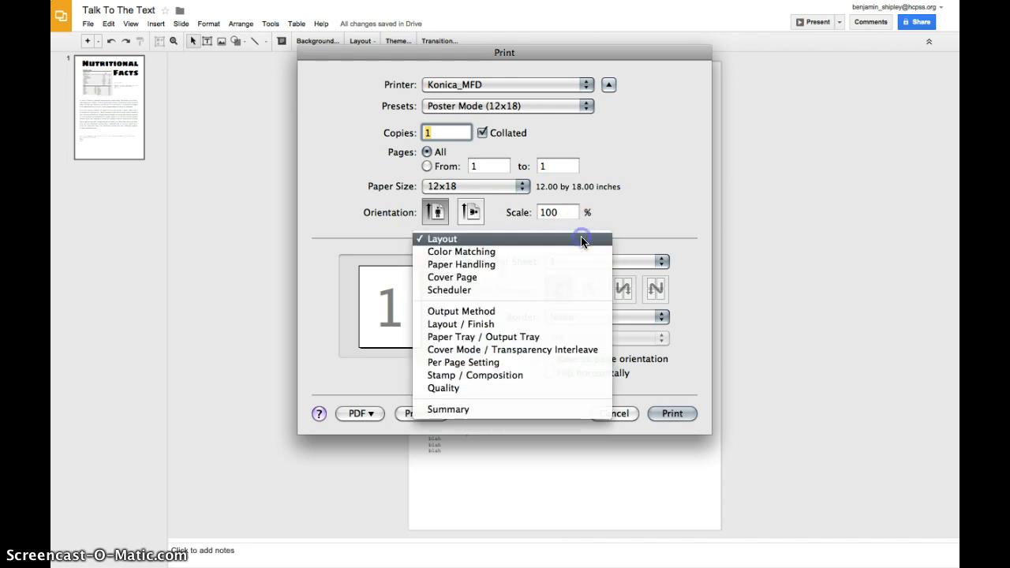